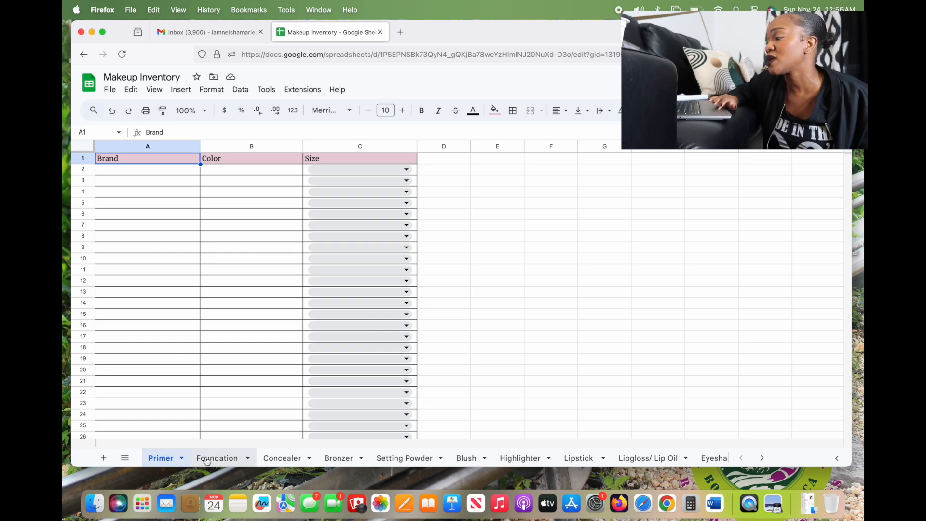
Browse the Foundation, Concealer, Bronzer, Setting Powder, Blush, Highlighter and Lipstick sheets, ending on Lipgloss/ Lip Oil
{"action": "left_click", "coordinate": [200, 461]}
{"action": "left_click", "coordinate": [278, 462]}
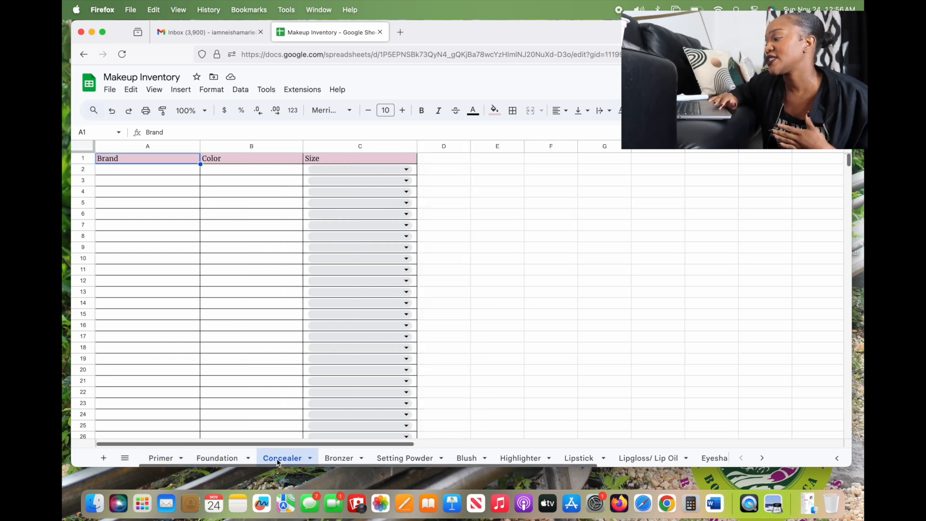
{"action": "left_click", "coordinate": [346, 459]}
{"action": "left_click", "coordinate": [404, 459]}
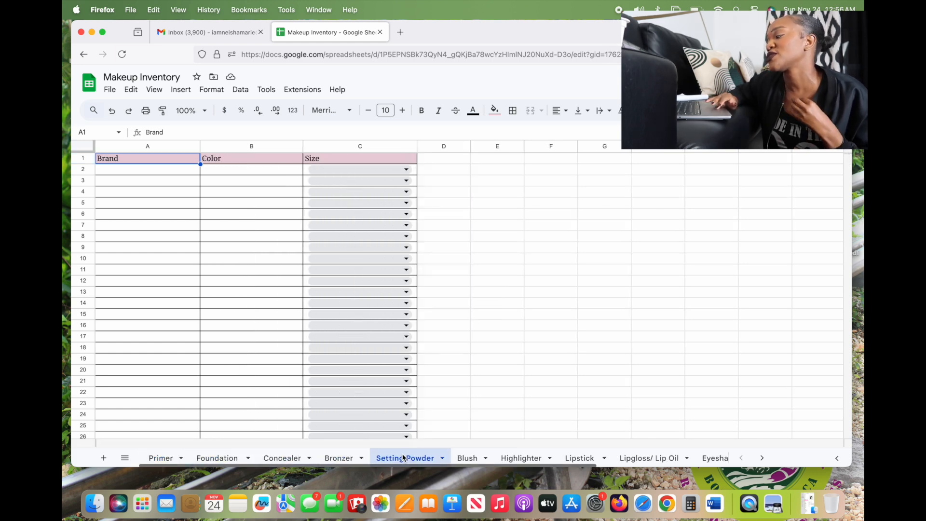
{"action": "left_click", "coordinate": [458, 459]}
{"action": "left_click", "coordinate": [521, 459]}
{"action": "left_click", "coordinate": [579, 457]}
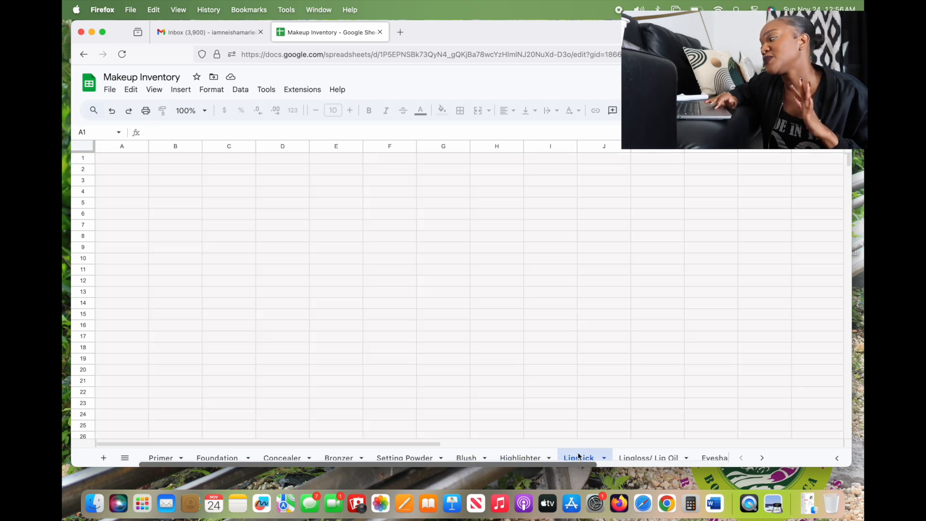
{"action": "left_click", "coordinate": [638, 452]}
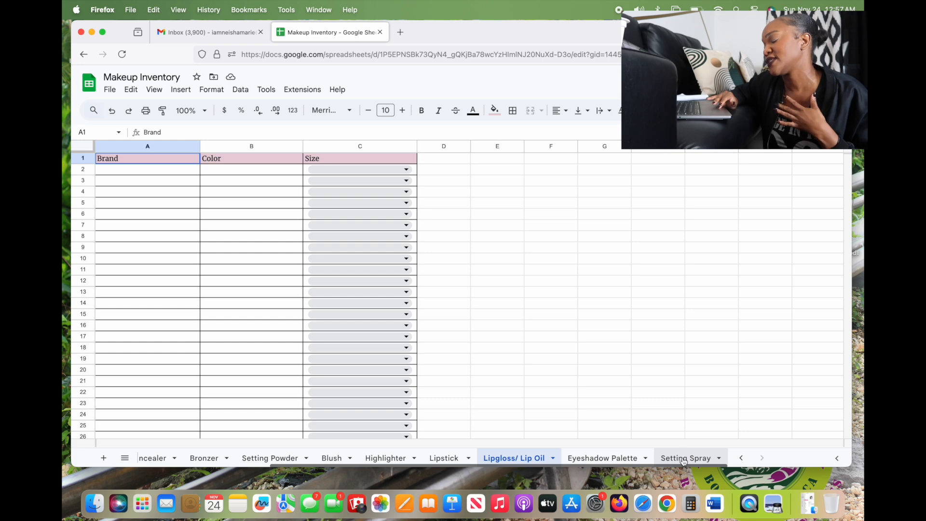
{"action": "scroll", "coordinate": [310, 455], "scroll_direction": "left", "scroll_amount": 2}
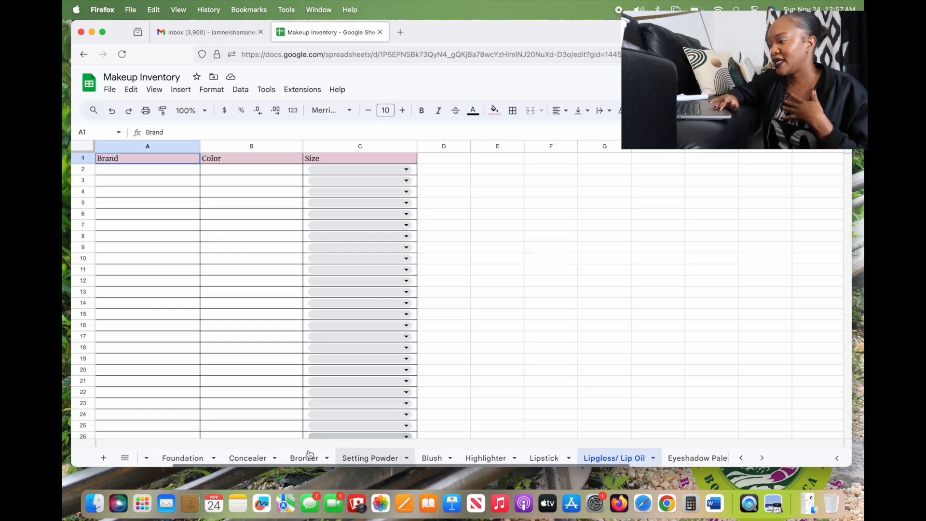
{"action": "scroll", "coordinate": [310, 455], "scroll_direction": "left", "scroll_amount": 2}
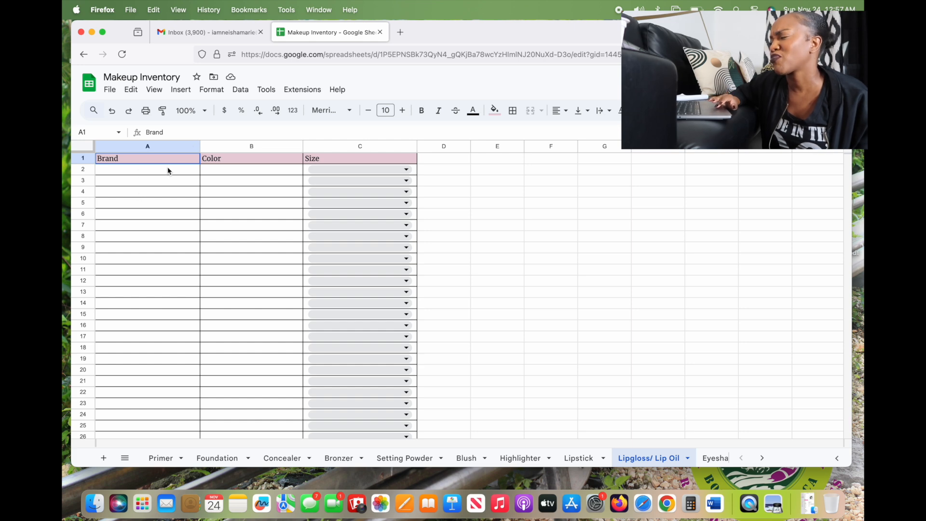
Delete column B (Color) on Lipgloss/ Lip Oil and confirm the B2 Size dropdown now follows Brand
{"action": "left_click", "coordinate": [238, 147]}
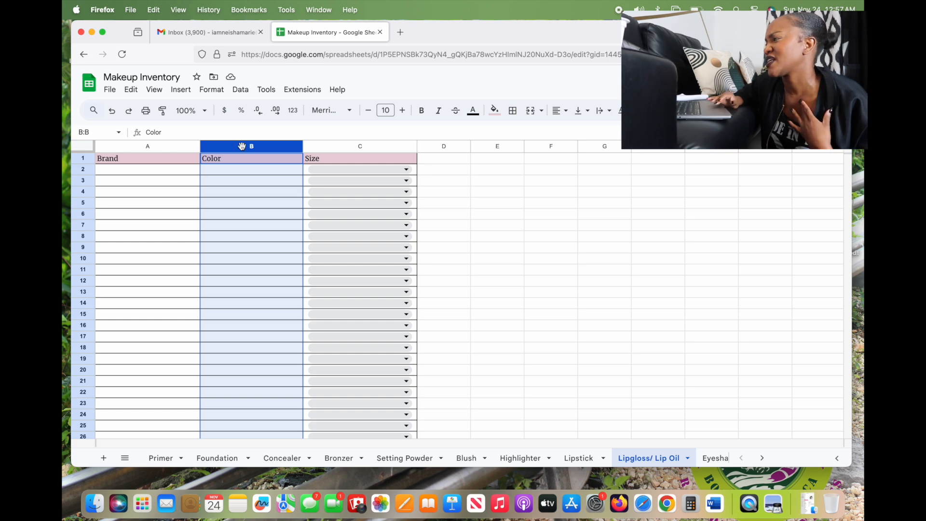
{"action": "right_click", "coordinate": [242, 146]}
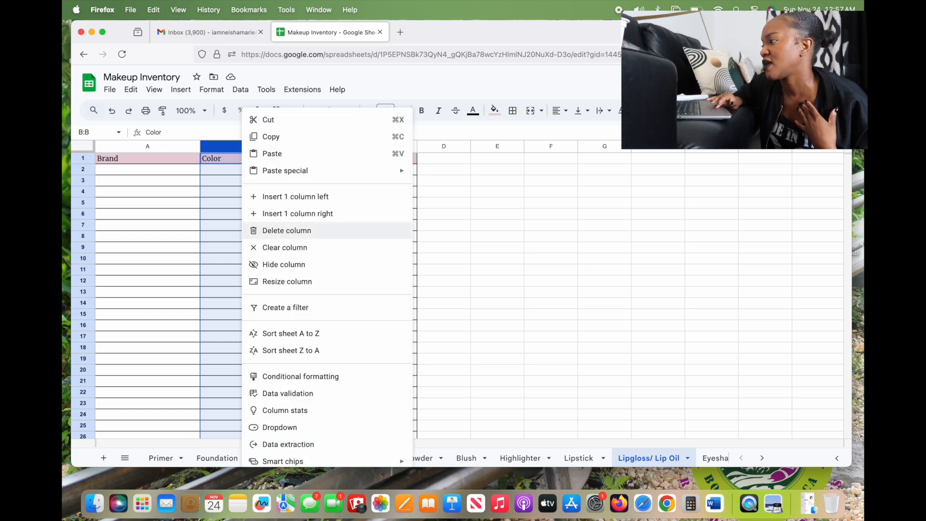
{"action": "left_click", "coordinate": [283, 232]}
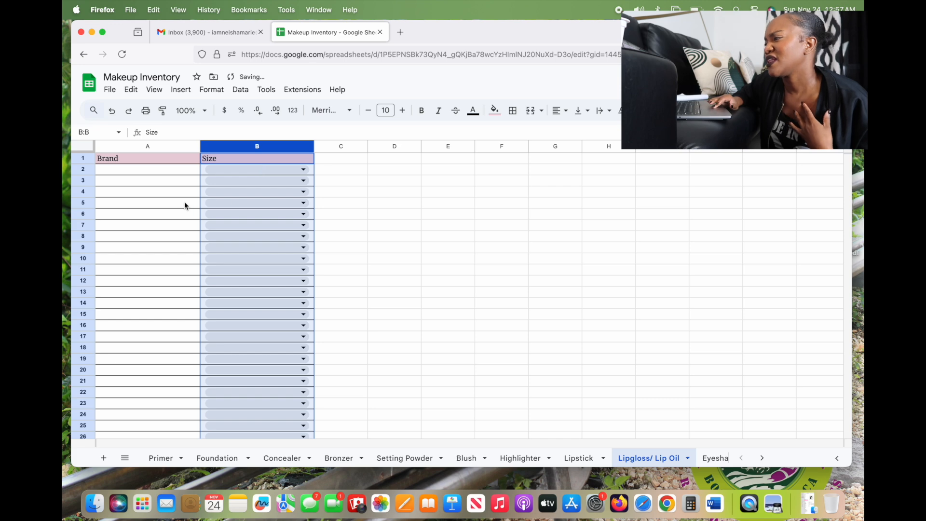
{"action": "left_click", "coordinate": [304, 169]}
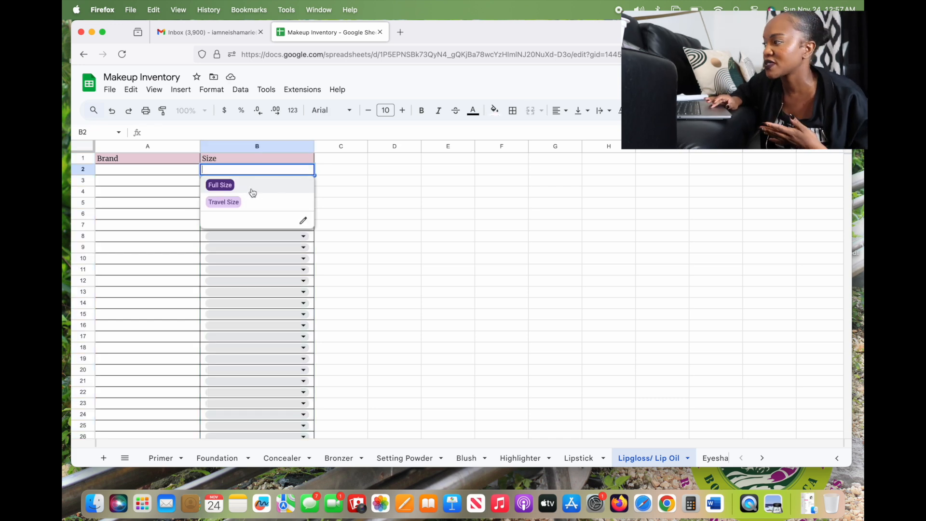
{"action": "left_click", "coordinate": [235, 464]}
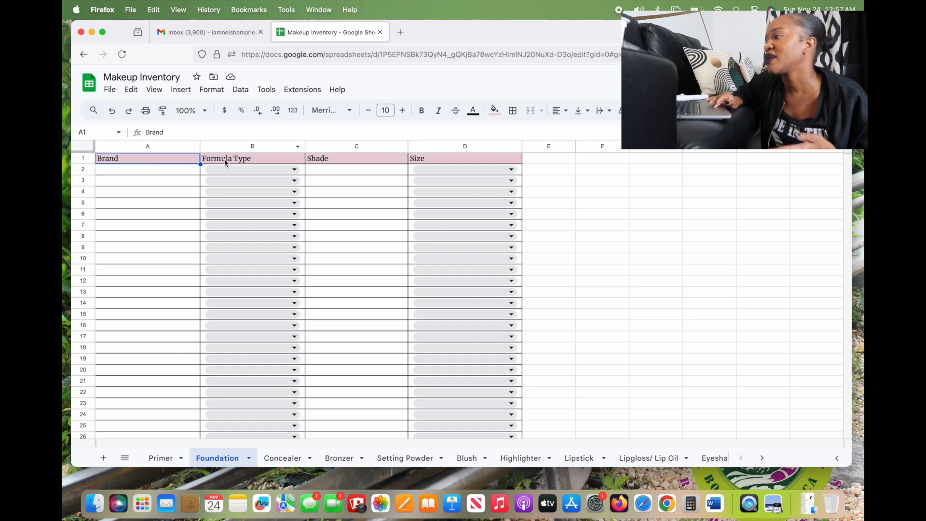
Review Foundation's Formula Type (Liquid/Powder) and Size (Full Size/Travel Size) dropdown options
{"action": "left_click", "coordinate": [238, 167]}
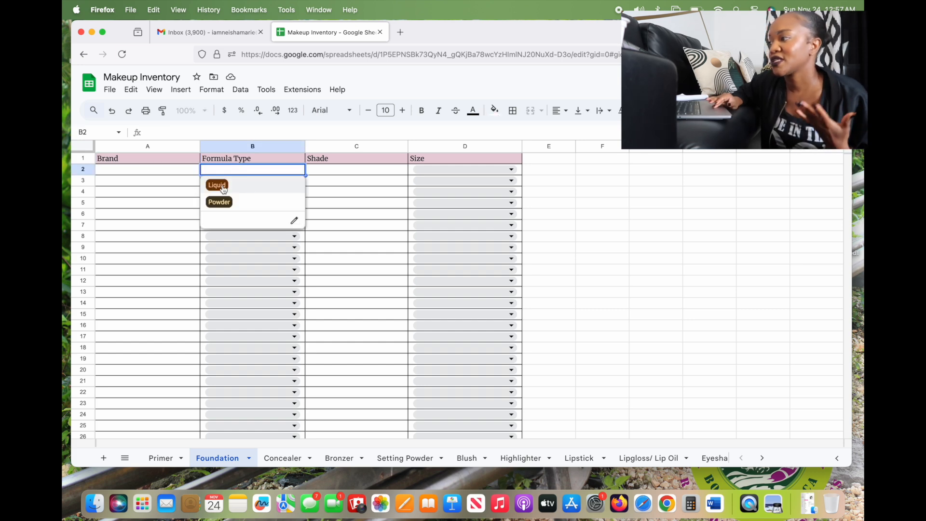
{"action": "left_click", "coordinate": [324, 170]}
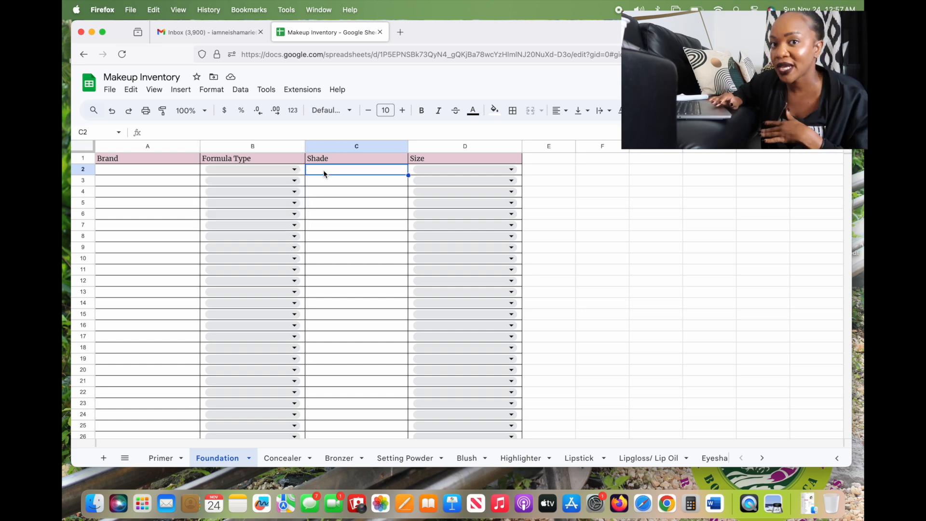
{"action": "left_click", "coordinate": [436, 169]}
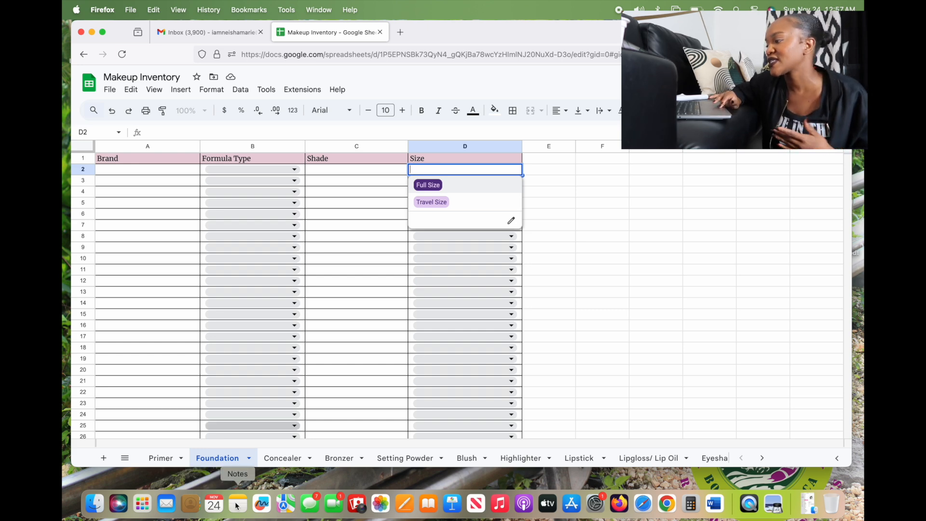
{"action": "left_click", "coordinate": [277, 461]}
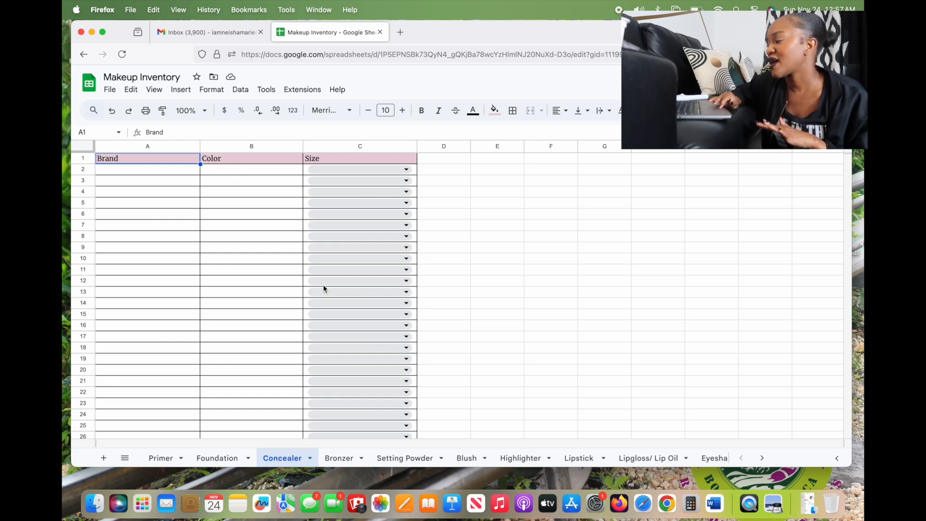
Check Bronzer's Formula Type (Liquid, Cream, Powder) and Size (Full Size, Travel Size) dropdown options
{"action": "left_click", "coordinate": [336, 459]}
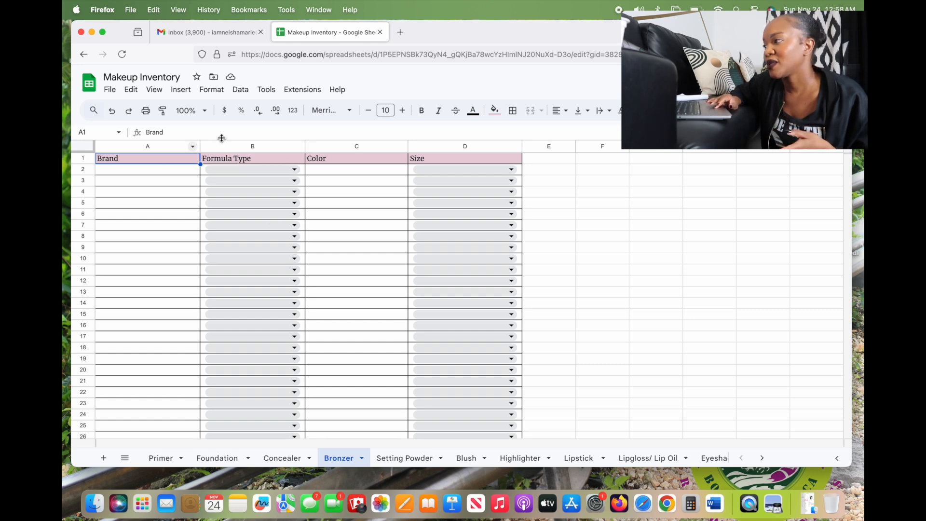
{"action": "left_click", "coordinate": [254, 173]}
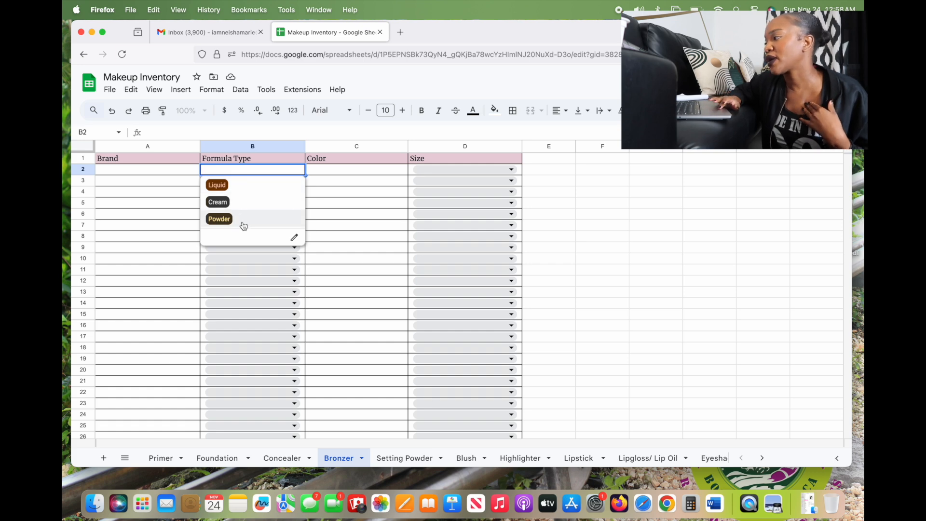
{"action": "left_click", "coordinate": [426, 170]}
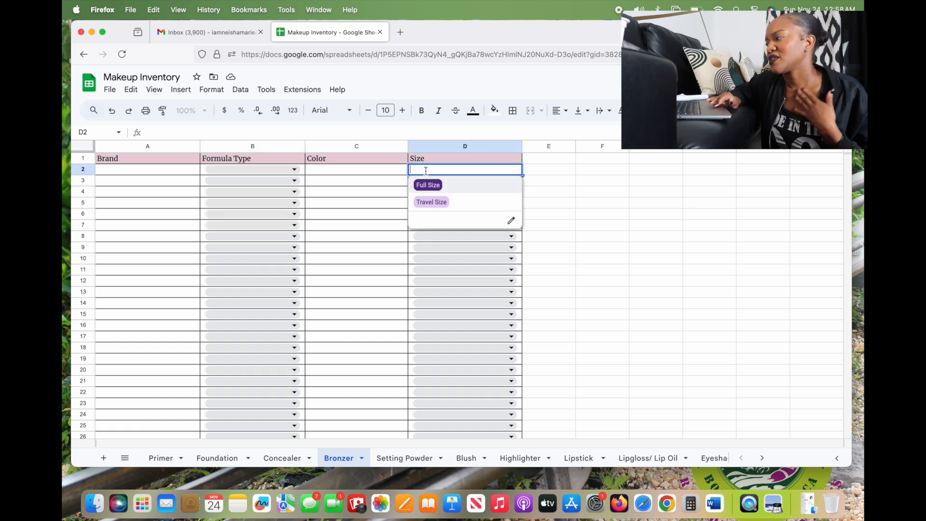
{"action": "left_click", "coordinate": [392, 461]}
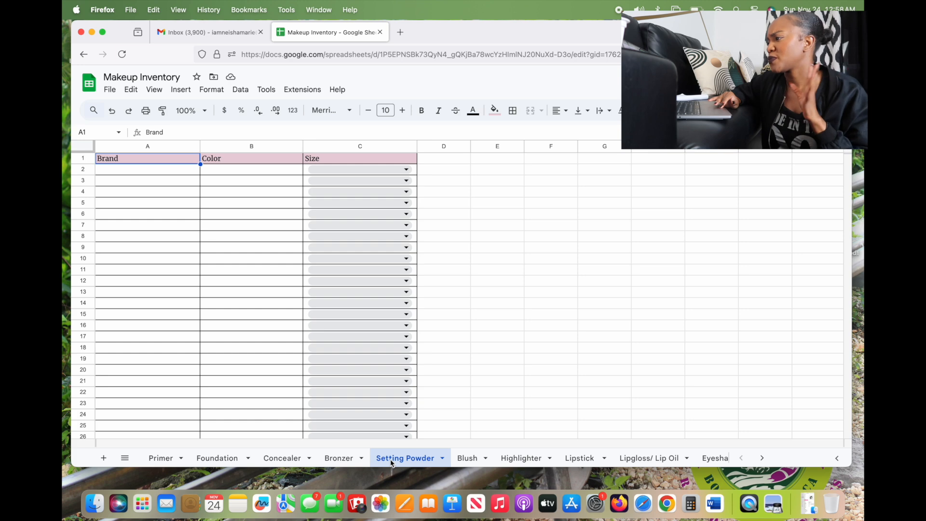
Preview the Blush sheet's Formula Type and Size dropdown choices
{"action": "left_click", "coordinate": [466, 458]}
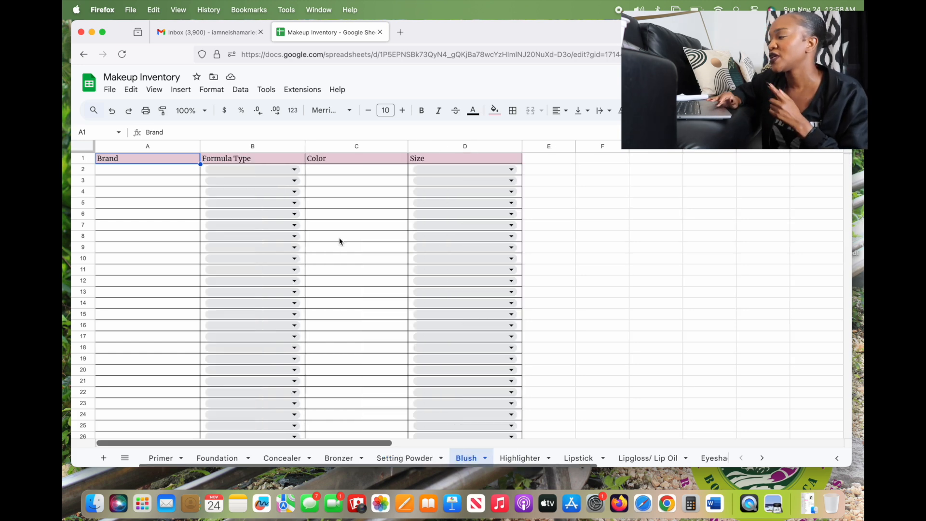
{"action": "left_click", "coordinate": [292, 168]}
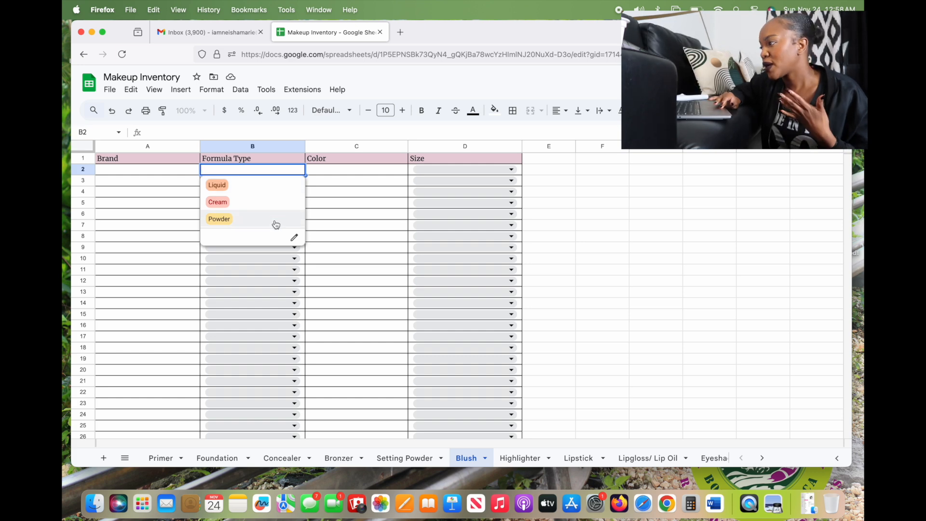
{"action": "left_click", "coordinate": [444, 170]}
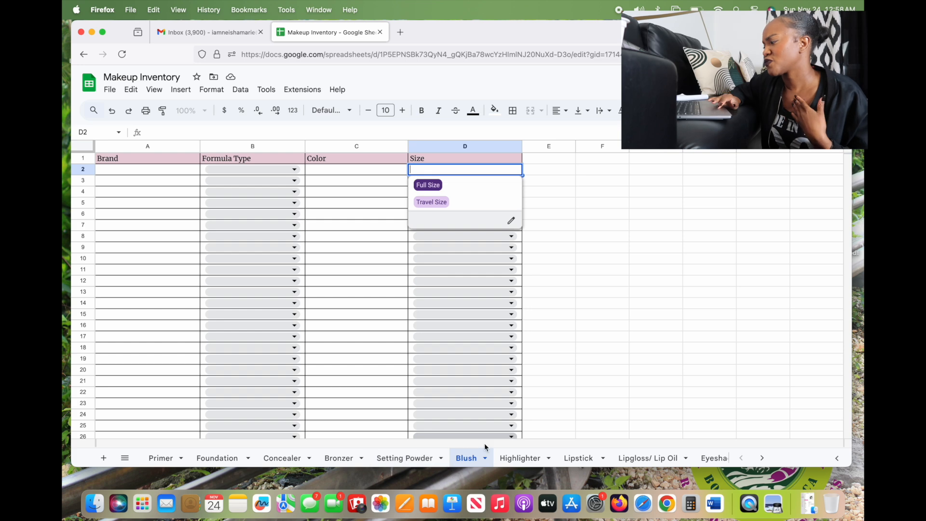
{"action": "left_click", "coordinate": [529, 460]}
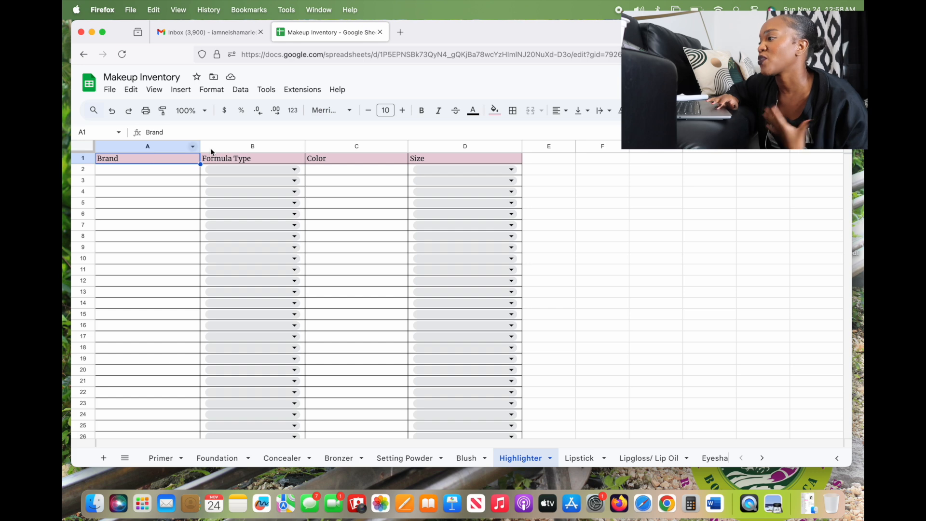
Preview Highlighter's Formula Type choices and Lipstick's Formula Type and Size choices
{"action": "left_click", "coordinate": [239, 169]}
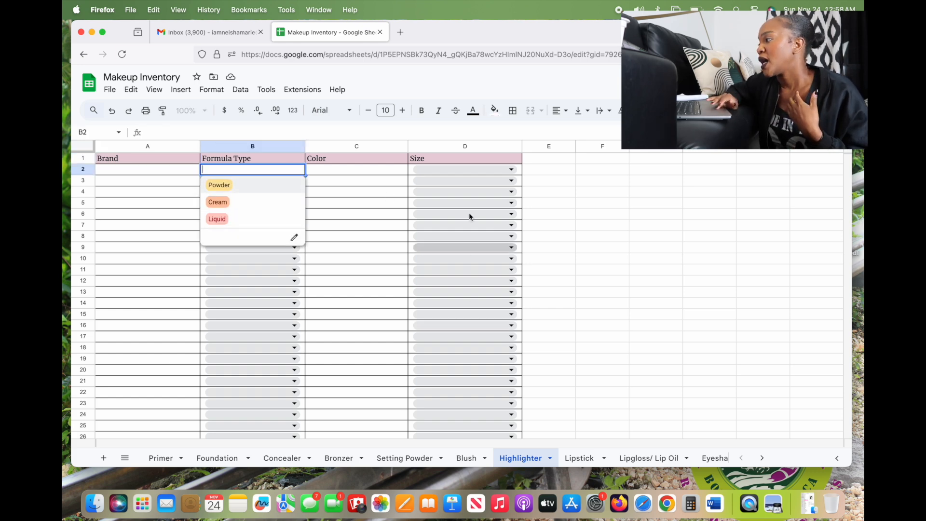
{"action": "left_click", "coordinate": [577, 458]}
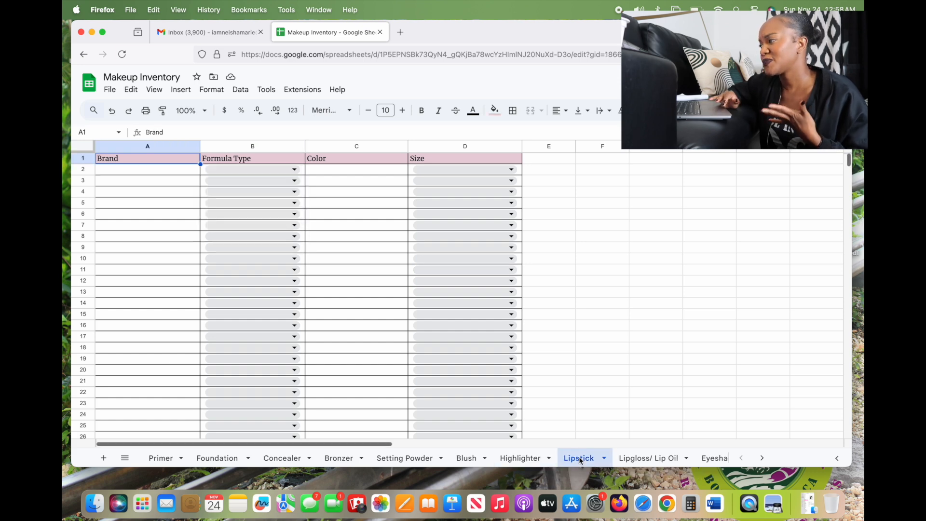
{"action": "left_click", "coordinate": [266, 169]}
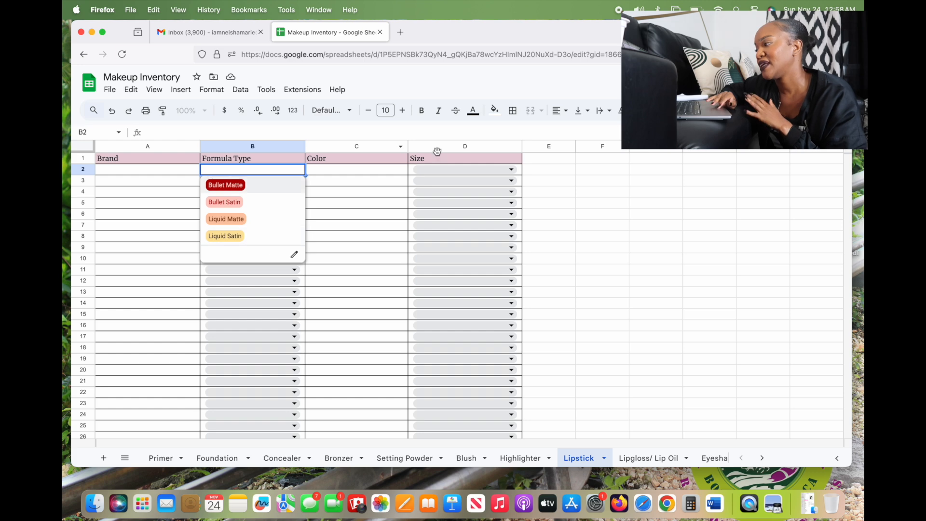
{"action": "left_click", "coordinate": [438, 168]}
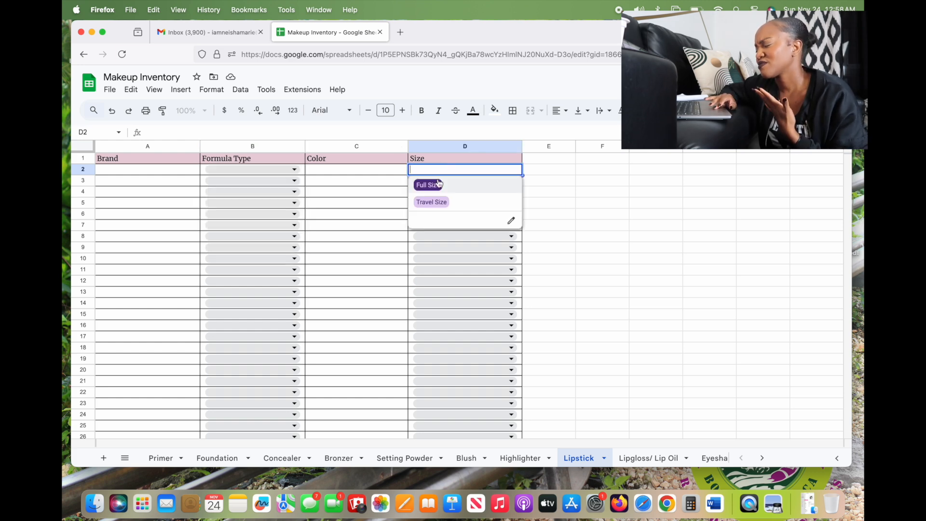
{"action": "left_click", "coordinate": [642, 461]}
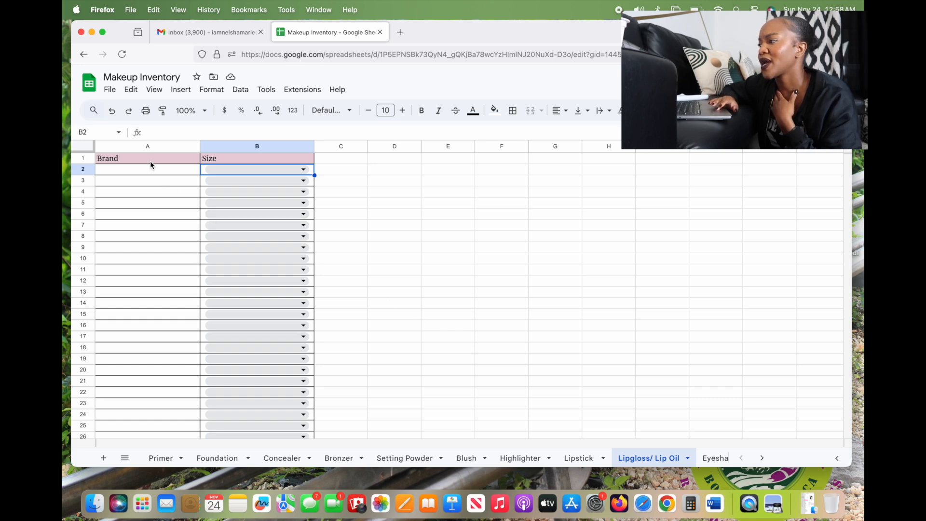
Insert a column right of Brand on Lipgloss/ Lip Oil and head it 'Shade/Color'
{"action": "left_click", "coordinate": [173, 145]}
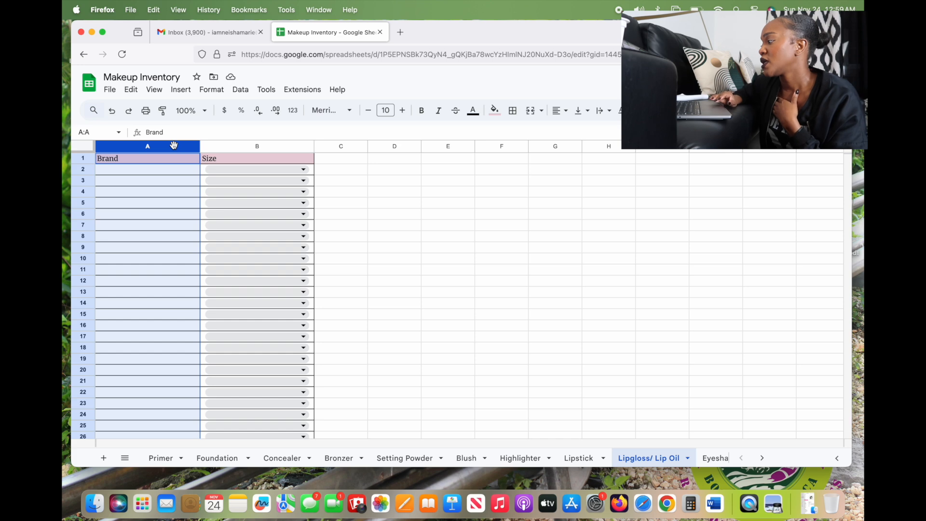
{"action": "left_click", "coordinate": [585, 457]}
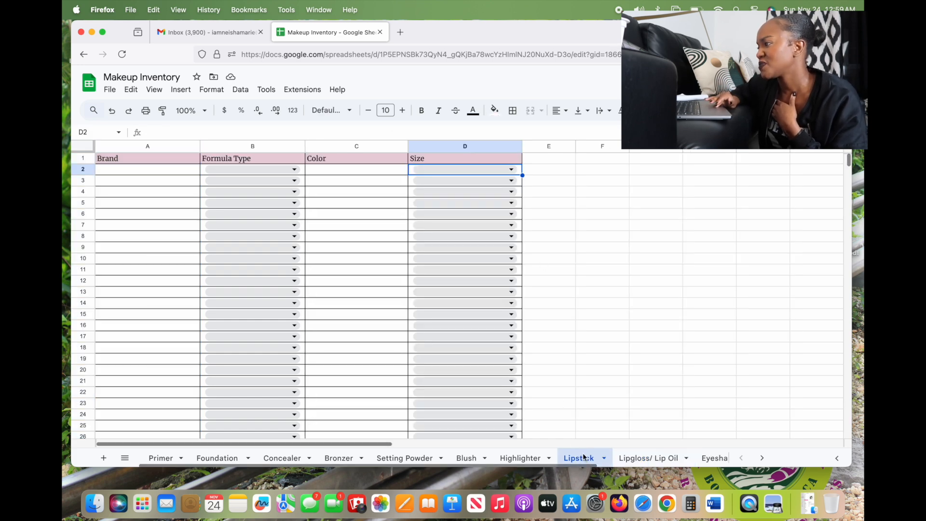
{"action": "left_click", "coordinate": [648, 458]}
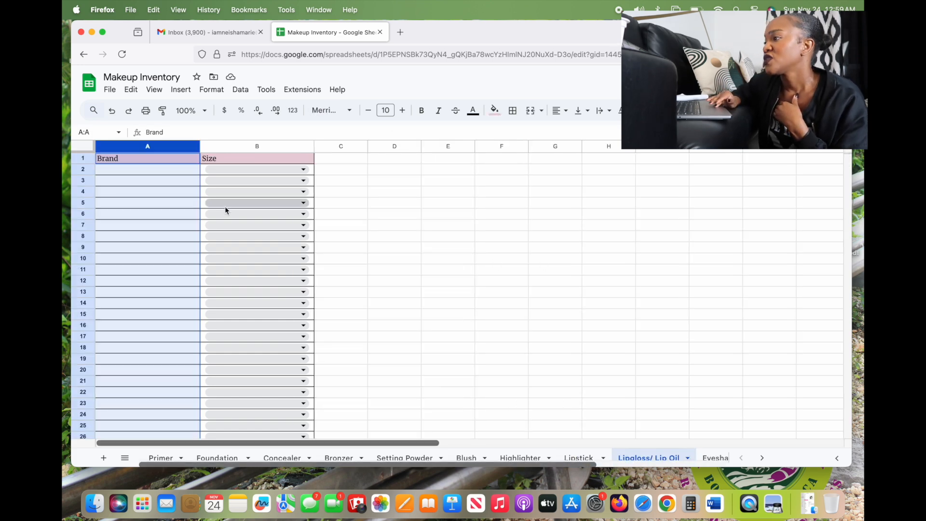
{"action": "right_click", "coordinate": [148, 146]}
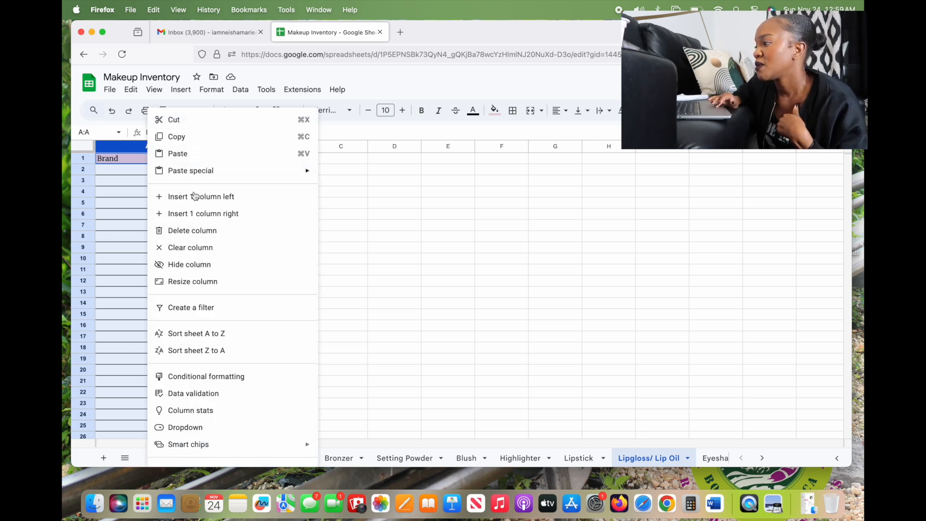
{"action": "left_click", "coordinate": [210, 213]}
{"action": "left_click", "coordinate": [240, 161]}
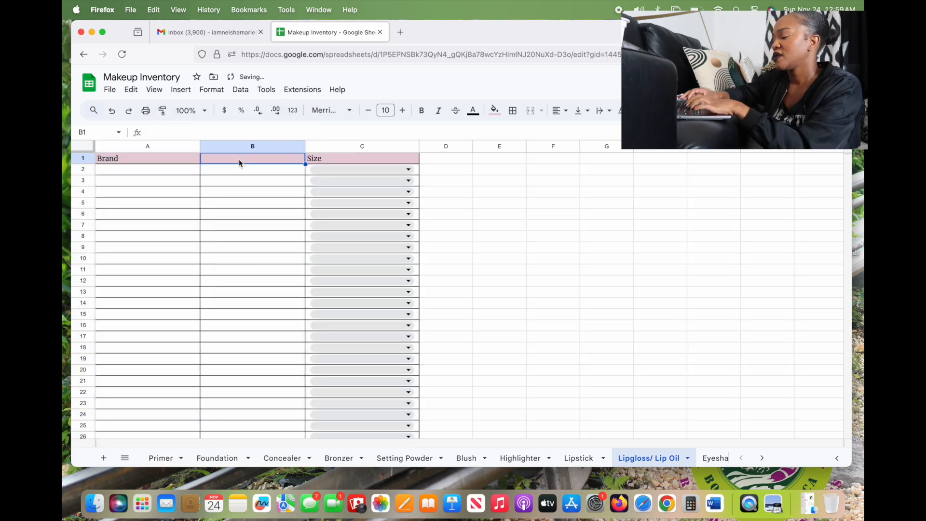
{"action": "type", "text": "Shade/Color"}
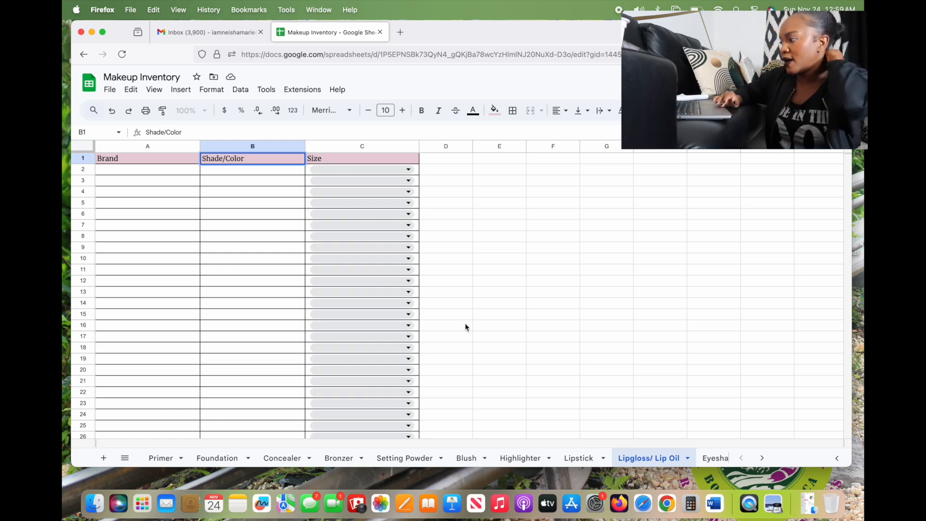
{"action": "left_click", "coordinate": [709, 458]}
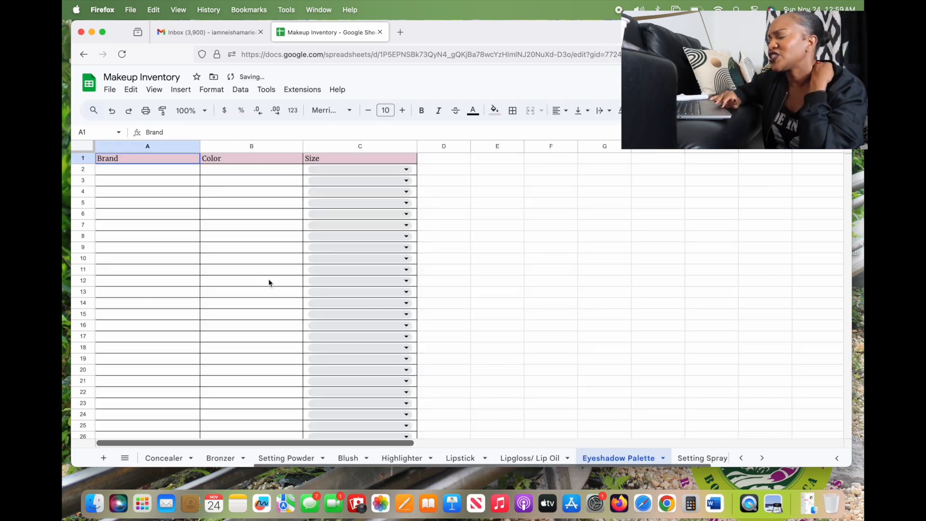
Inspect cell B2 under Color on the Eyeshadow Palette and Setting Spray sheets
{"action": "left_click", "coordinate": [225, 171]}
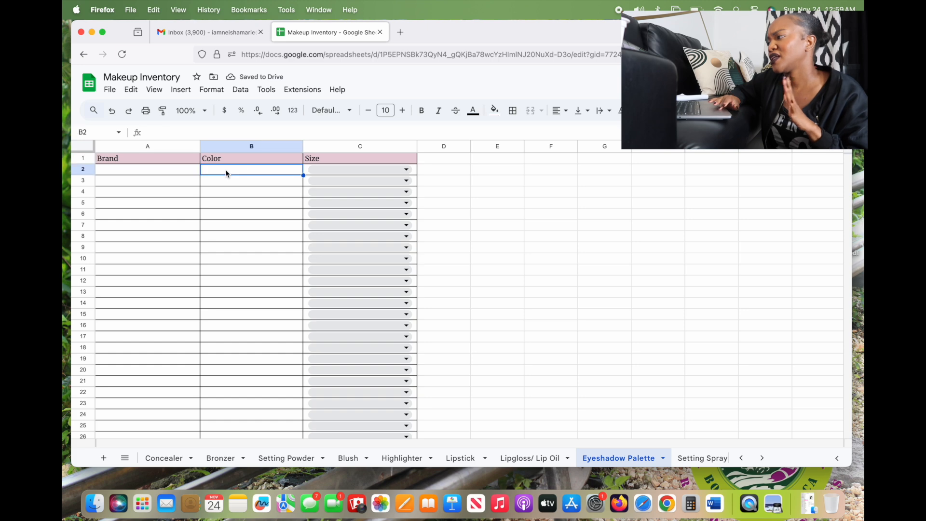
{"action": "left_click", "coordinate": [682, 457]}
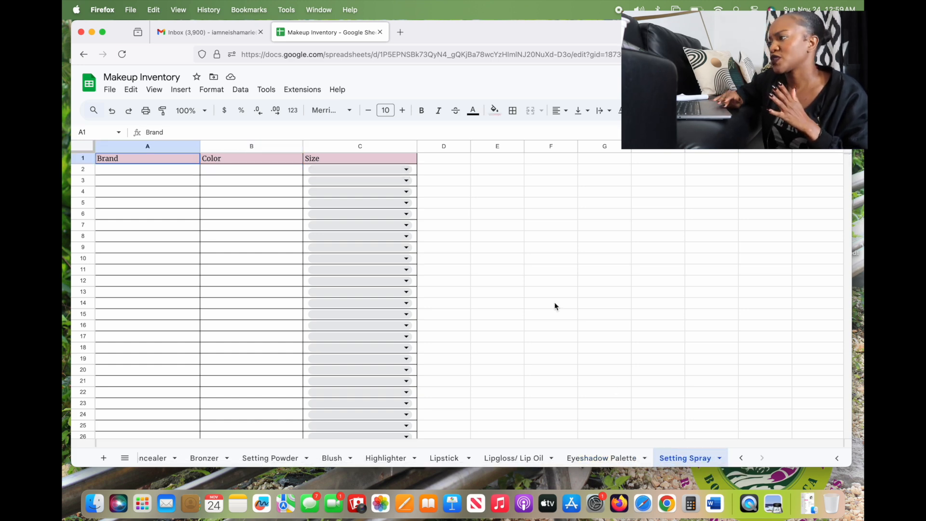
{"action": "left_click", "coordinate": [238, 172]}
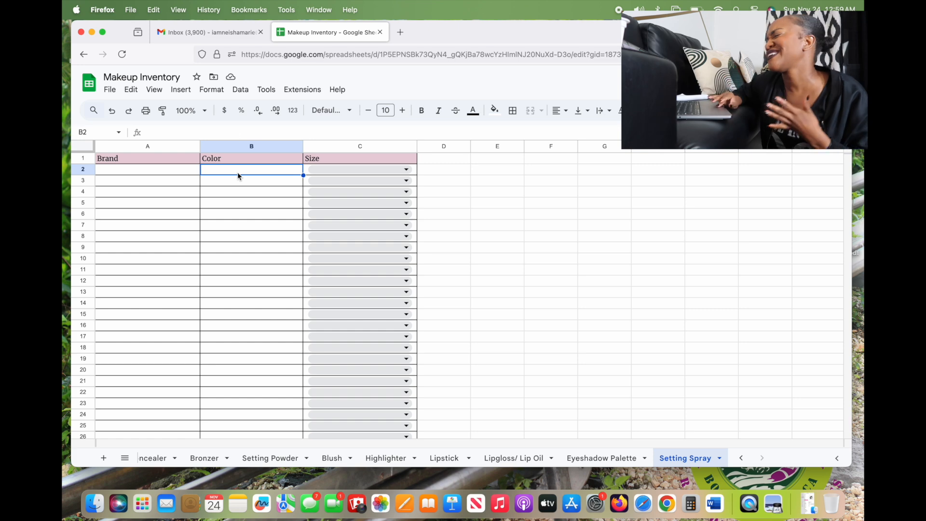
Delete column B (Color) from Setting Spray so Brand is followed directly by Size
{"action": "right_click", "coordinate": [246, 146]}
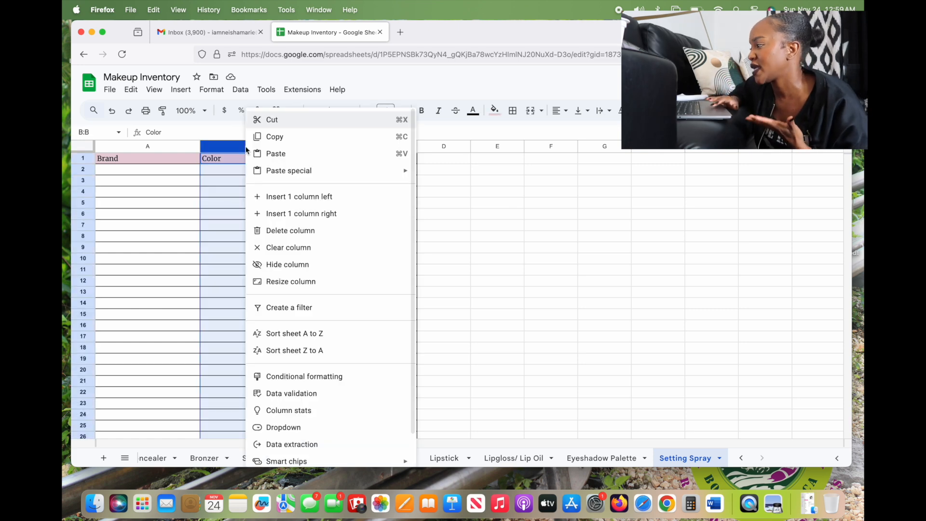
{"action": "left_click", "coordinate": [289, 233]}
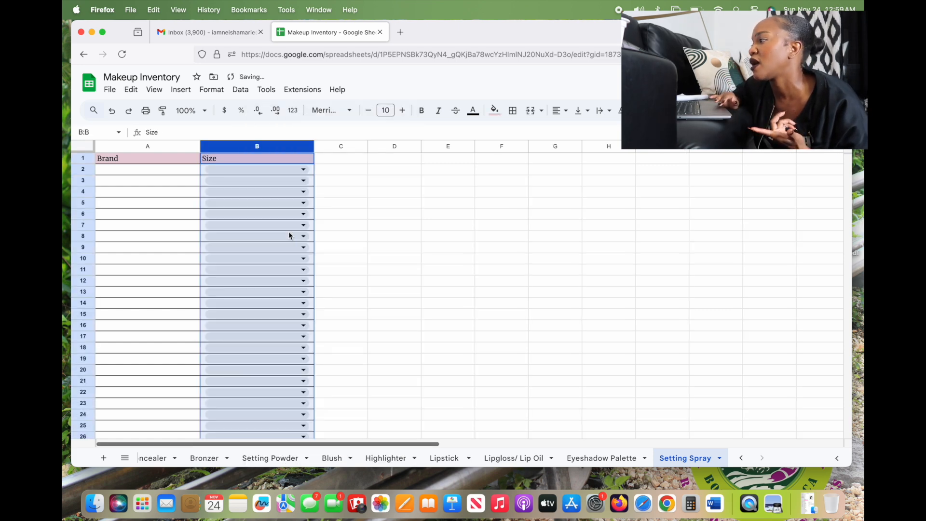
{"action": "left_click", "coordinate": [275, 172]}
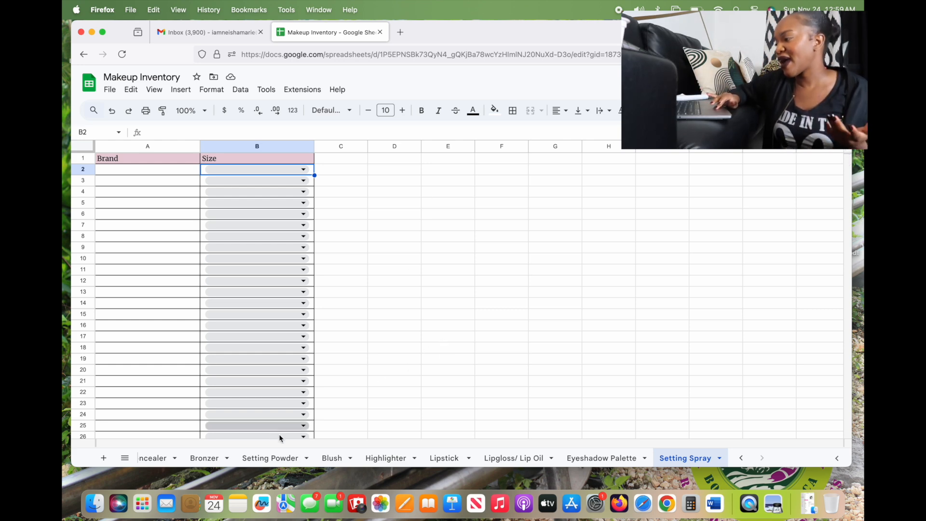
{"action": "scroll", "coordinate": [258, 461], "scroll_direction": "left", "scroll_amount": 3}
{"action": "left_click", "coordinate": [161, 458]}
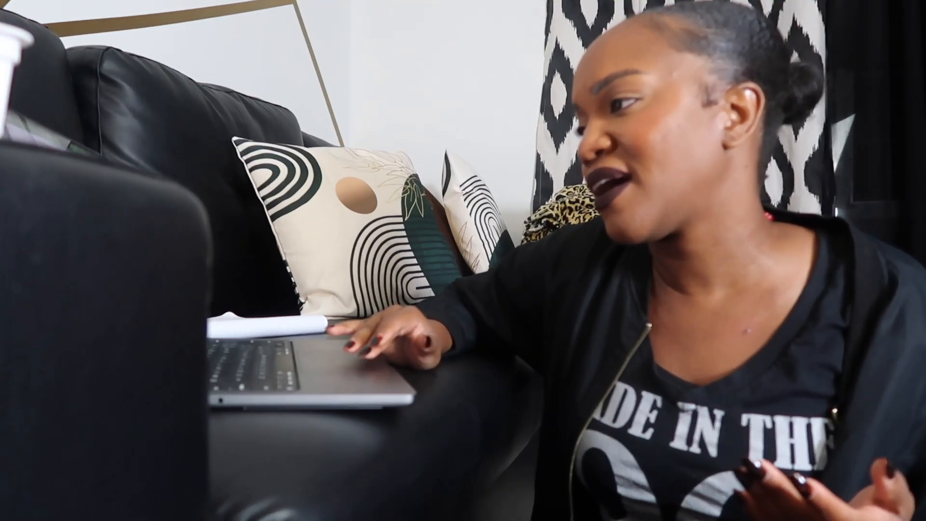
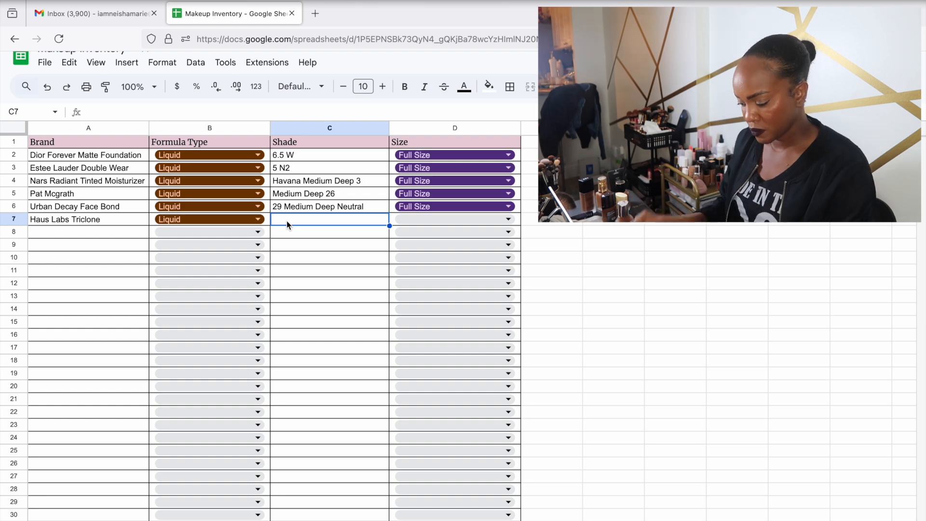
Give Haus Labs Full Size, then add Cali Ray Foundation as Liquid, shade 15
{"action": "key", "text": "Tab"}
{"action": "type", "text": "Full Size"}
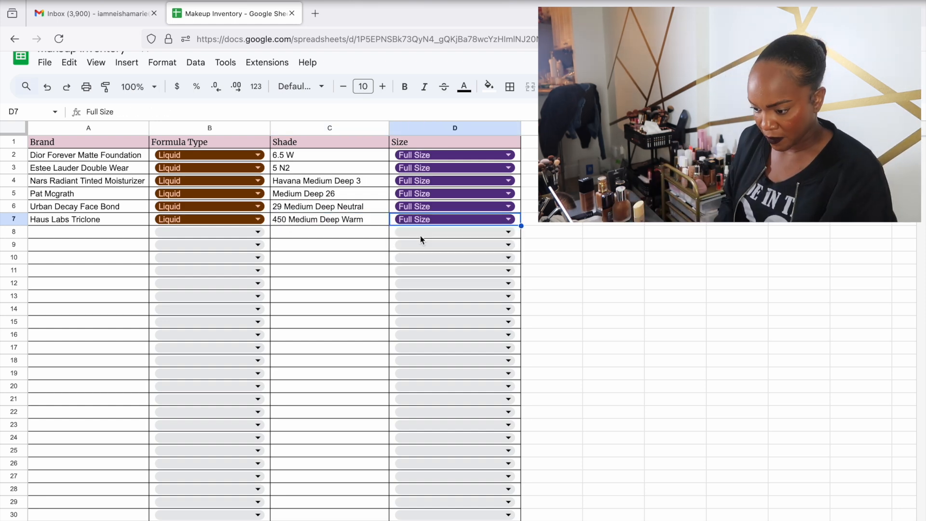
{"action": "key", "text": "Return"}
{"action": "type", "text": "Cali Ray Foundation"}
{"action": "left_click", "coordinate": [209, 232]}
{"action": "left_click", "coordinate": [200, 248]}
{"action": "left_click", "coordinate": [329, 232]}
{"action": "type", "text": "15"}
Add La Mer Soft Fluid as Liquid with shade 460 Sienna
{"action": "left_click", "coordinate": [118, 245]}
{"action": "type", "text": "La Mer"}
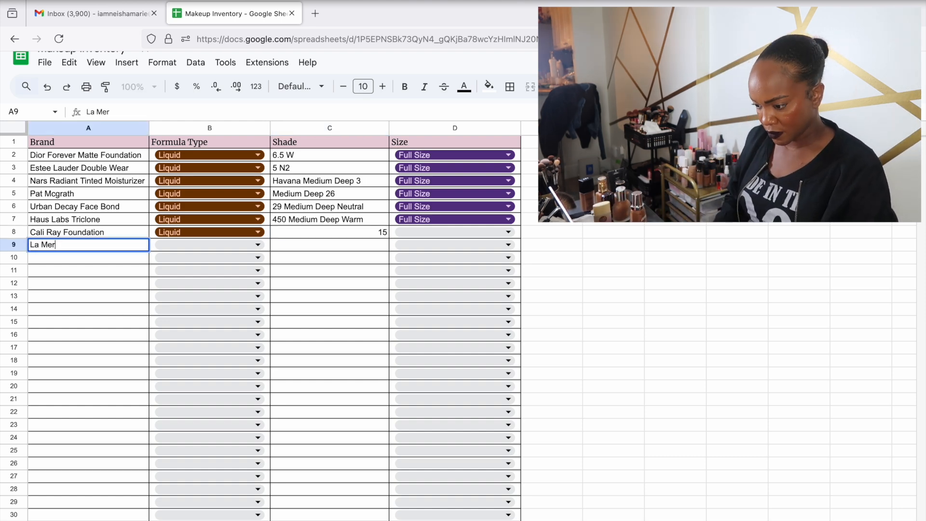
{"action": "left_click", "coordinate": [209, 245]}
{"action": "left_click", "coordinate": [201, 262]}
{"action": "left_click", "coordinate": [300, 245]}
{"action": "type", "text": "460 Sienna"}
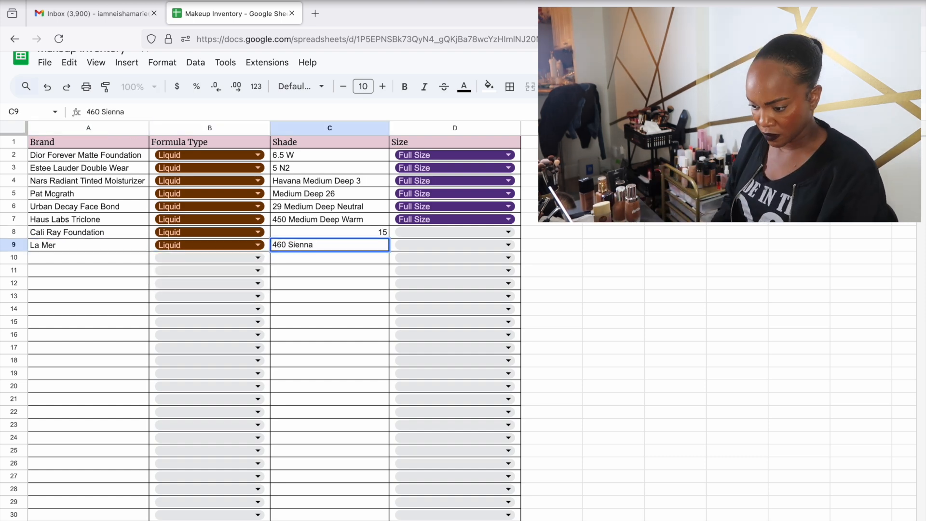
{"action": "double_click", "coordinate": [118, 245]}
{"action": "type", "text": "Soft Fluid"}
{"action": "key", "text": "Return"}
Add Nars Soft Matte as Liquid, shade Marquises Medium Deep 5, Full Size
{"action": "type", "text": "Nars Soft Matte"}
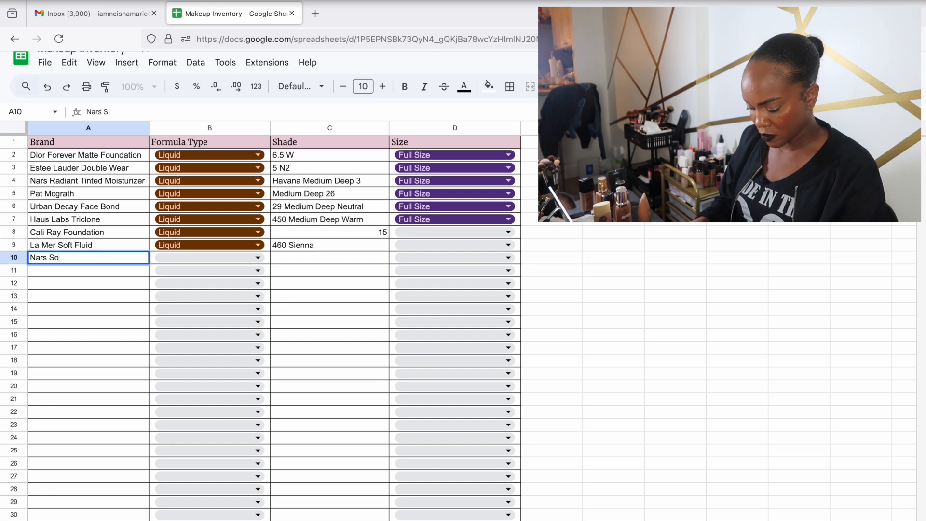
{"action": "left_click", "coordinate": [209, 258]}
{"action": "left_click", "coordinate": [175, 280]}
{"action": "left_click", "coordinate": [308, 258]}
{"action": "type", "text": "Marquises Medium Deep 5"}
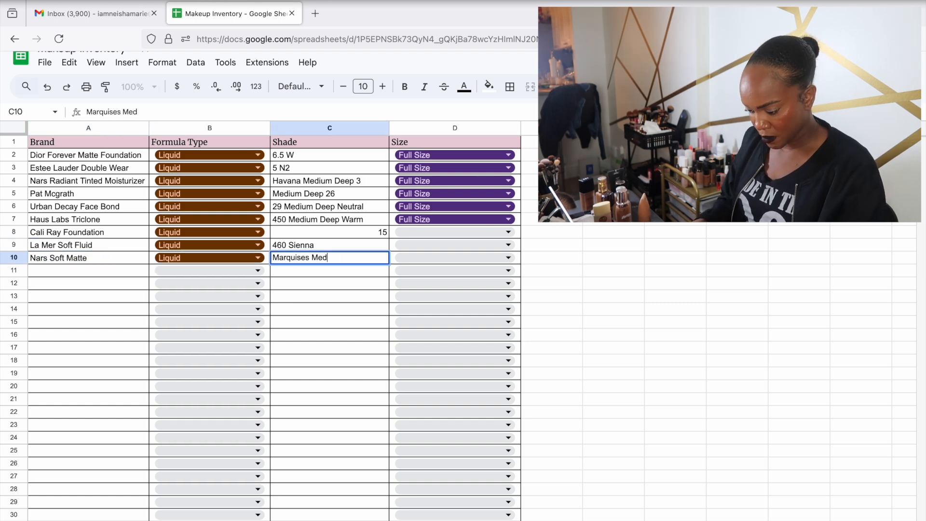
{"action": "left_click", "coordinate": [424, 258]}
{"action": "left_click", "coordinate": [410, 277]}
{"action": "left_click", "coordinate": [517, 220]}
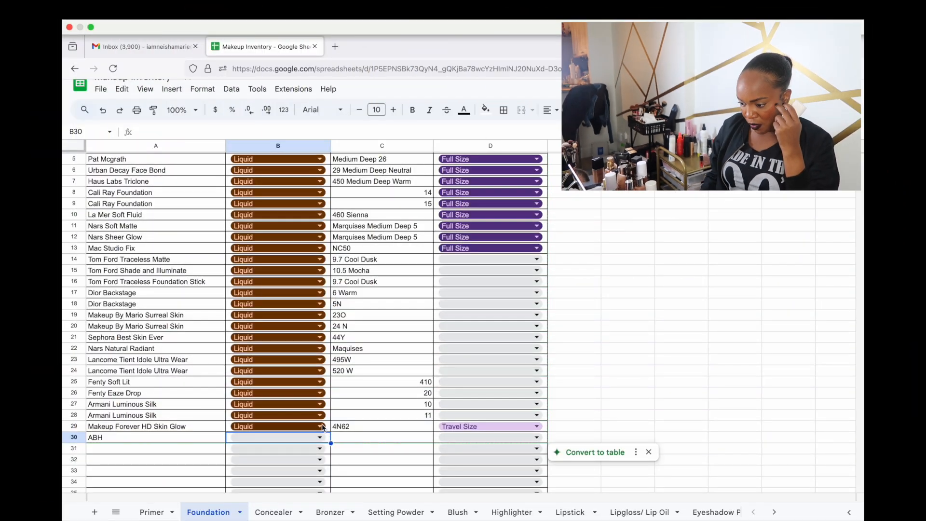
Open the data validation rule for row 29's Formula Type dropdown, which lists Liquid and Powder
{"action": "left_click", "coordinate": [321, 427]}
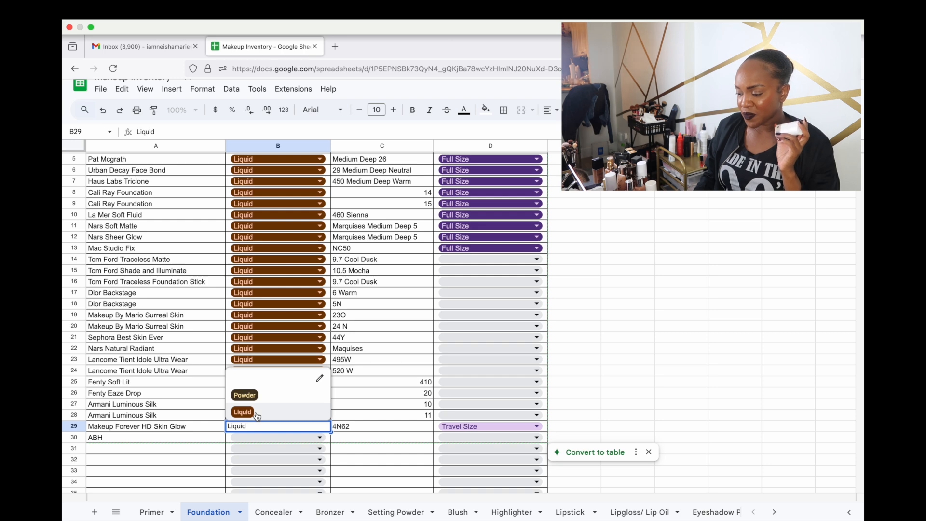
{"action": "left_click", "coordinate": [319, 379]}
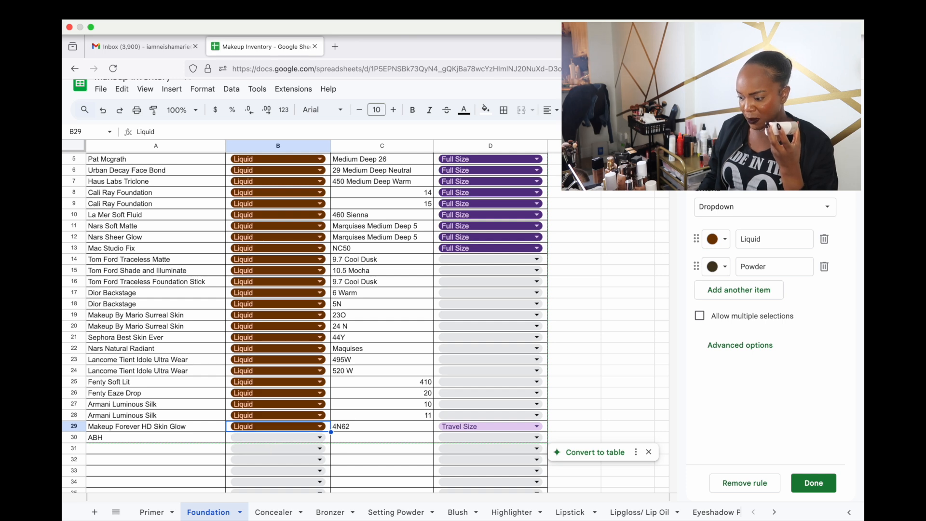
Reopen the Formula Type dropdown rule from the Makeup Forever cell in row 29
{"action": "left_click", "coordinate": [839, 133]}
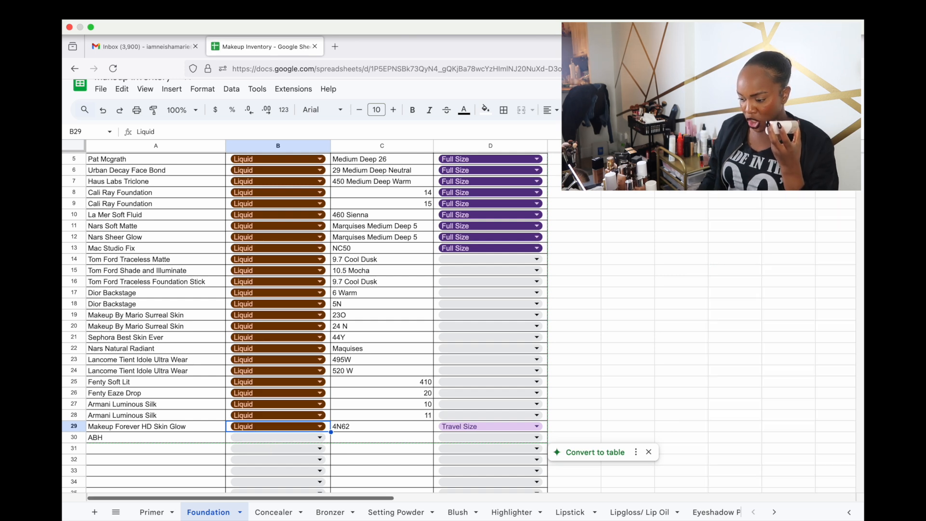
{"action": "left_click", "coordinate": [327, 439]}
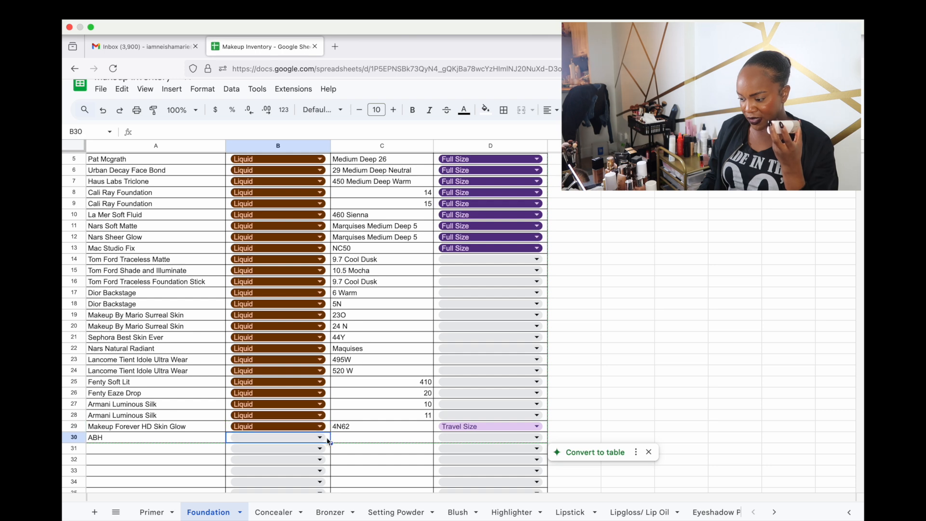
{"action": "left_click", "coordinate": [325, 428]}
{"action": "left_click", "coordinate": [320, 426]}
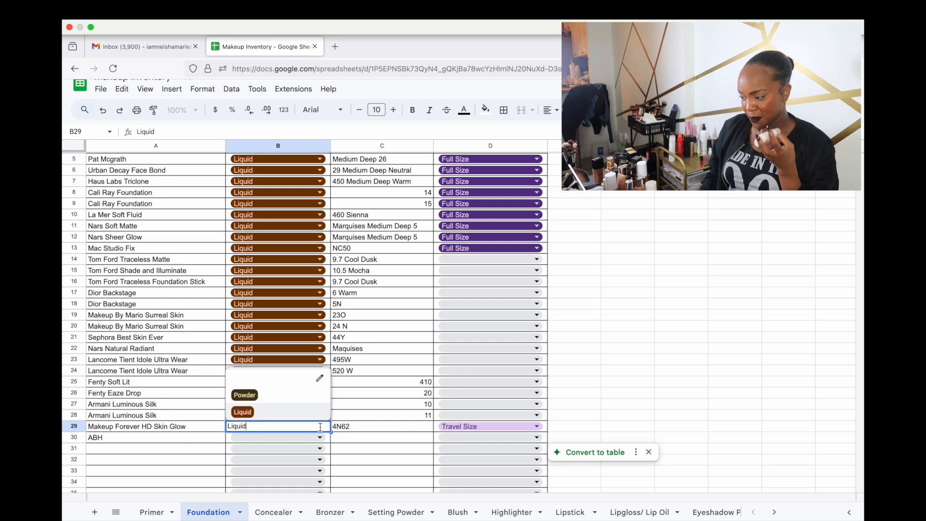
{"action": "left_click", "coordinate": [320, 378]}
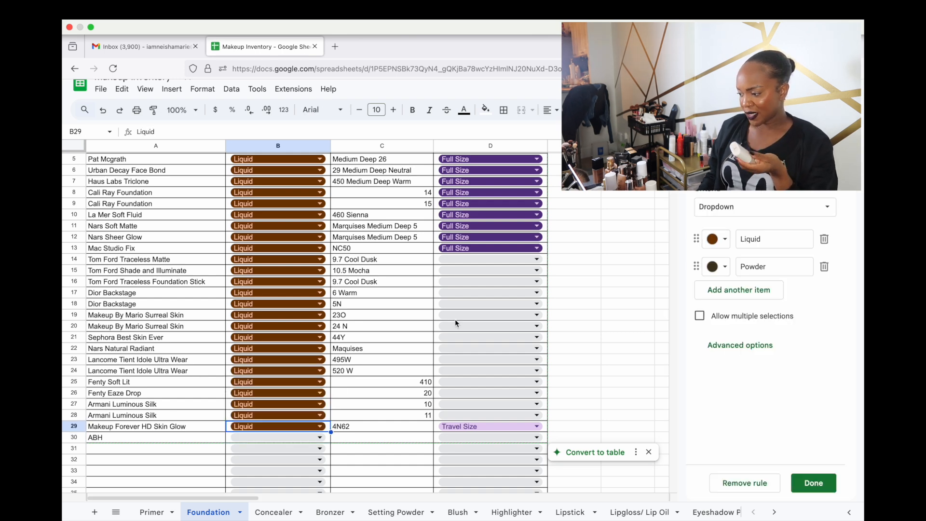
Add a third Formula Type item named 'Stick' and start choosing its colour
{"action": "left_click", "coordinate": [758, 291]}
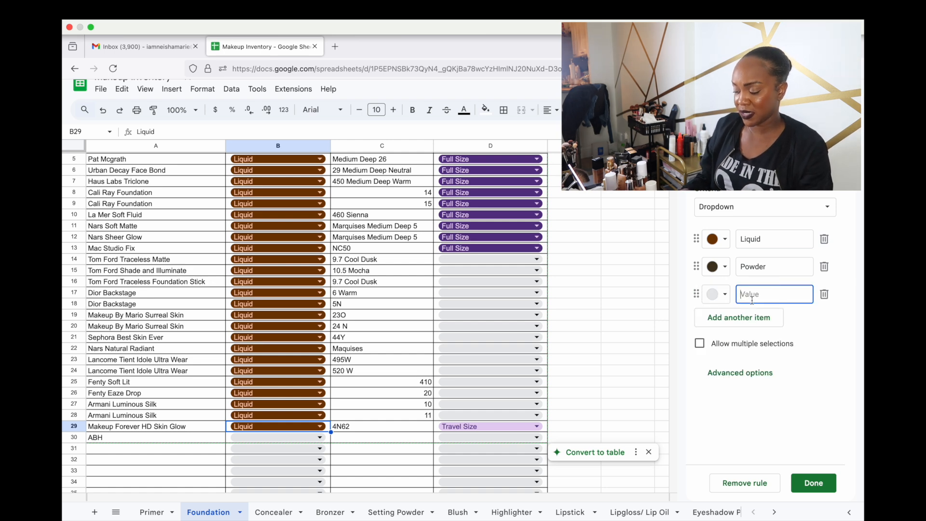
{"action": "type", "text": "St"}
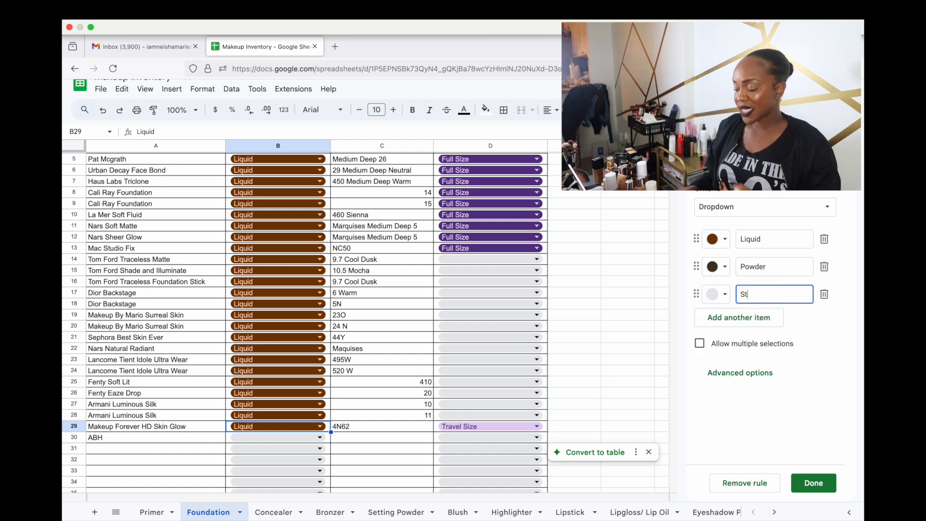
{"action": "type", "text": "ic"}
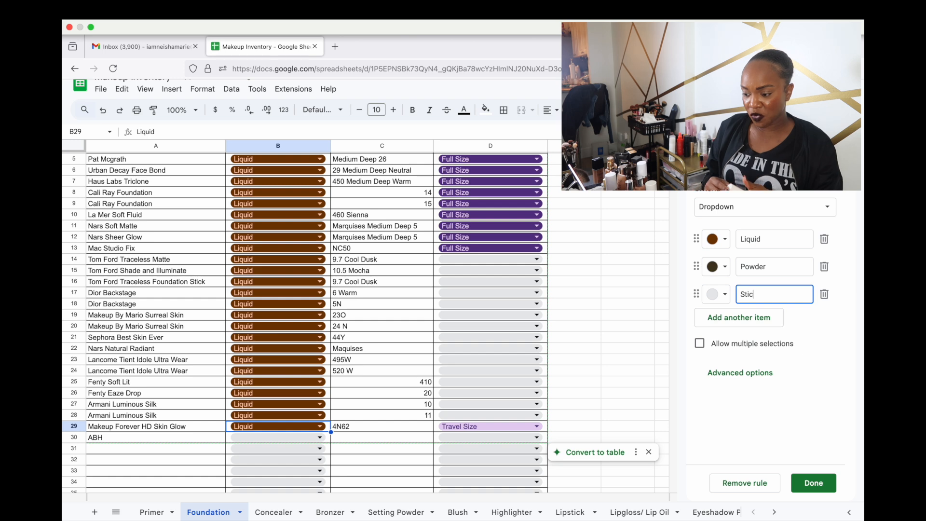
{"action": "type", "text": "k"}
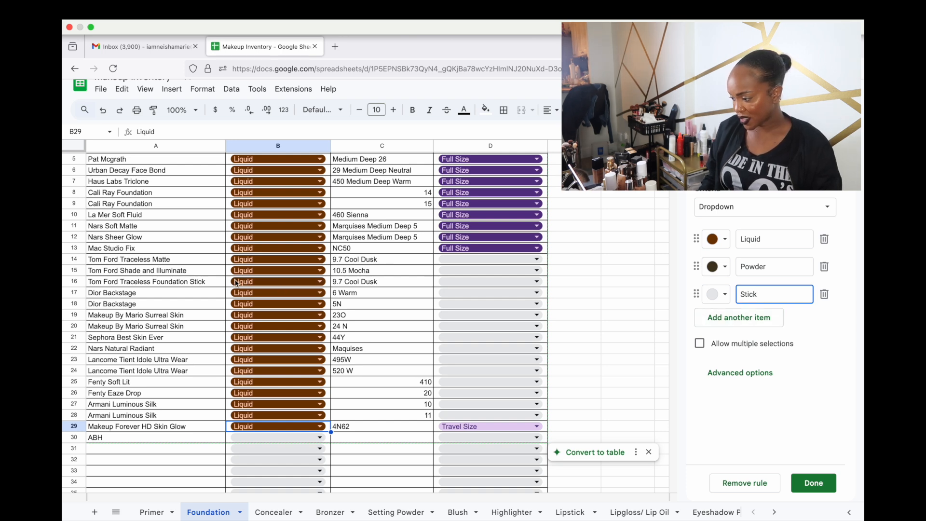
{"action": "left_click", "coordinate": [710, 298]}
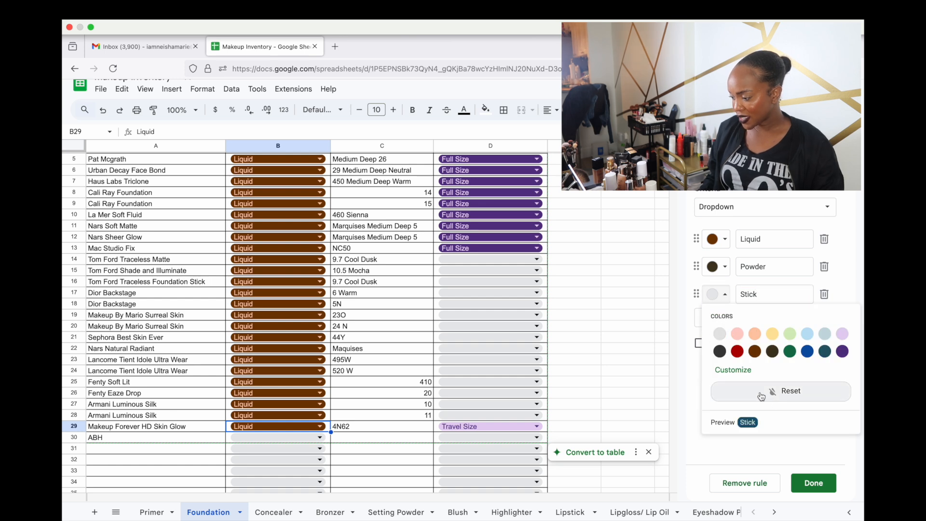
Try colours for Stick, from a palette brown to a custom deep red-brown
{"action": "left_click", "coordinate": [743, 370]}
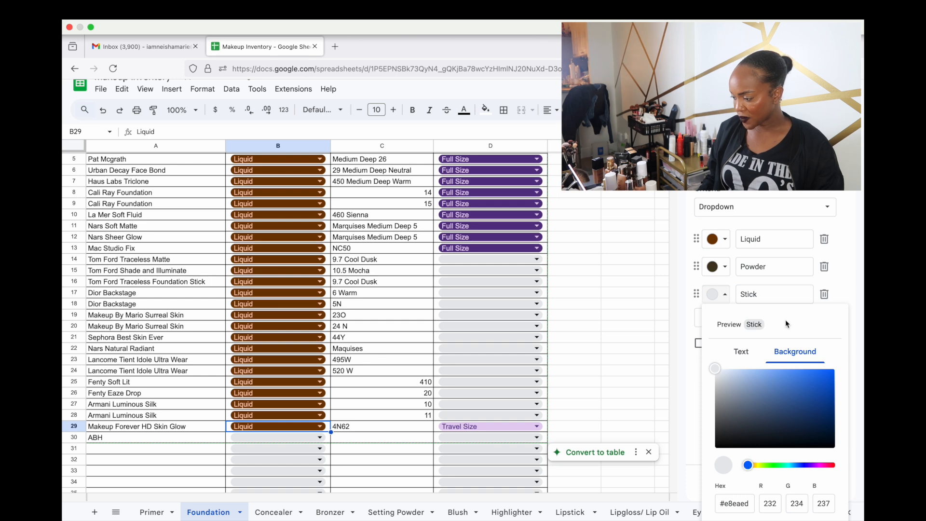
{"action": "left_click", "coordinate": [832, 282]}
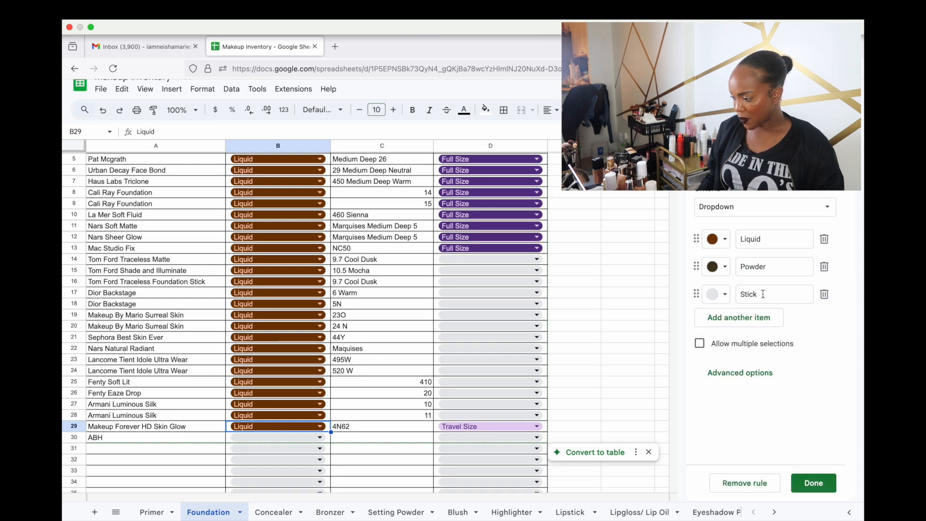
{"action": "left_click", "coordinate": [722, 296]}
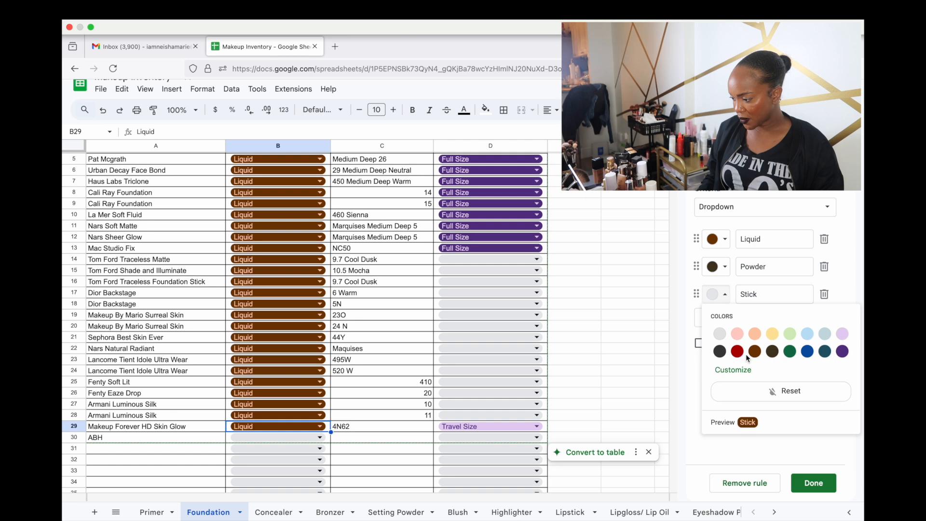
{"action": "left_click", "coordinate": [755, 352]}
{"action": "left_click", "coordinate": [727, 296]}
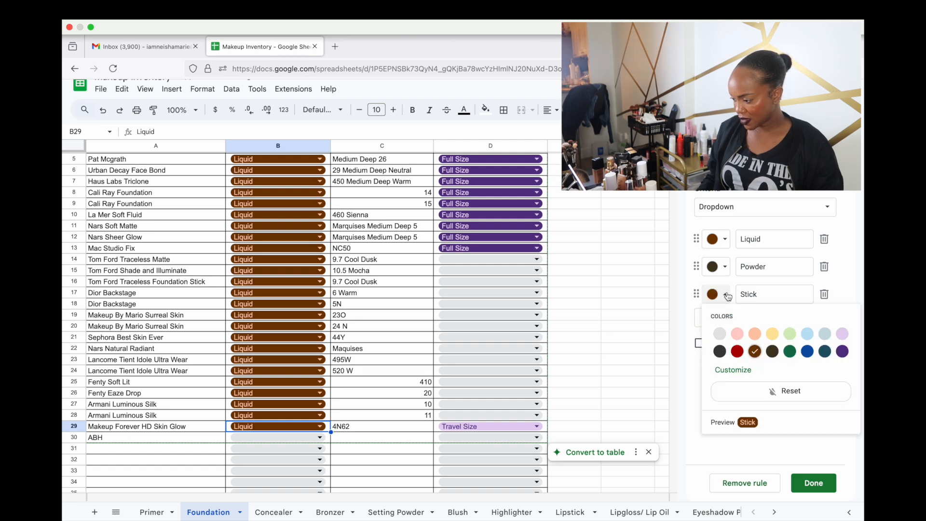
{"action": "left_click", "coordinate": [733, 370]}
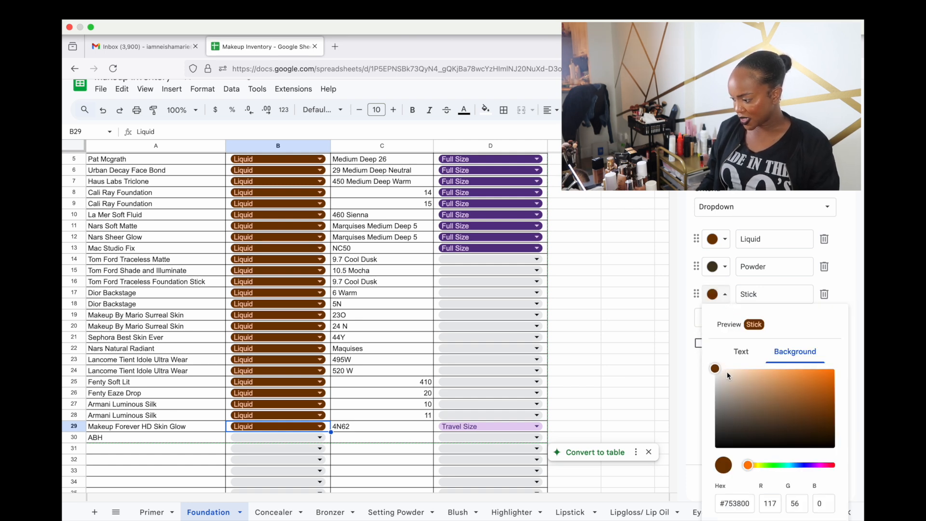
{"action": "left_click_drag", "start_coordinate": [718, 373], "coordinate": [817, 375]}
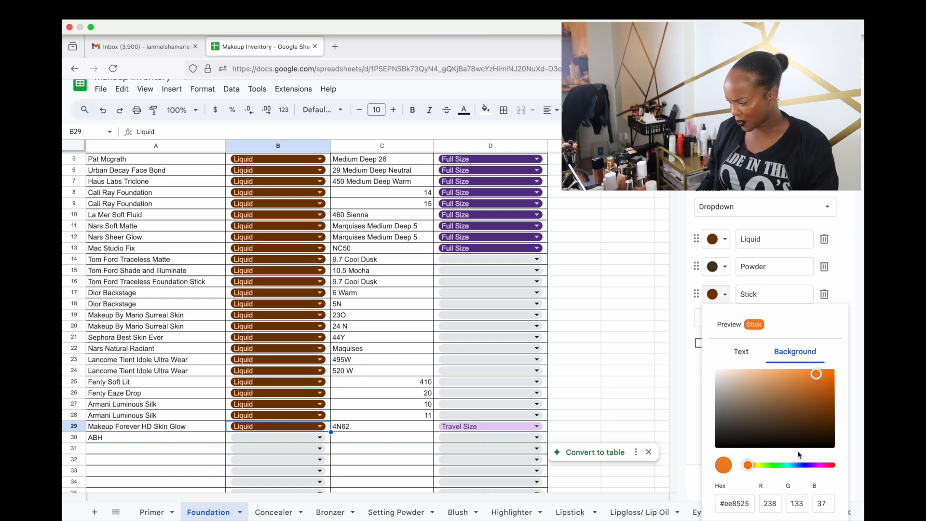
{"action": "left_click_drag", "start_coordinate": [818, 379], "coordinate": [787, 398]}
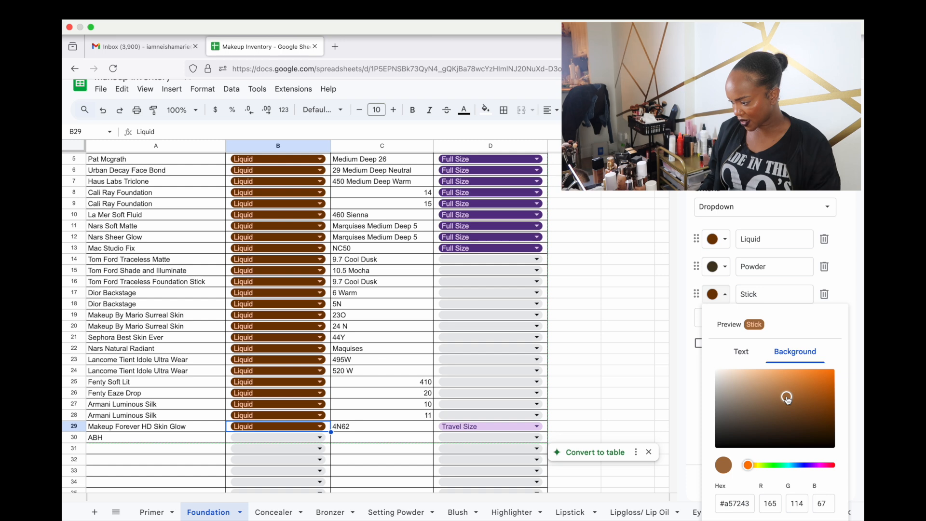
{"action": "left_click", "coordinate": [829, 466]}
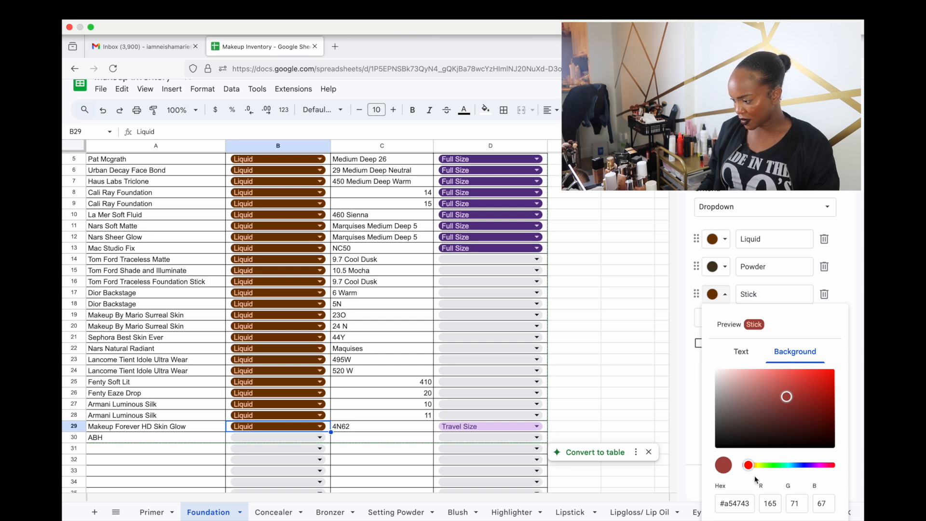
{"action": "mouse_move", "coordinate": [751, 470]}
{"action": "left_mouse_down"}
{"action": "mouse_move", "coordinate": [774, 453]}
{"action": "mouse_move", "coordinate": [742, 458]}
{"action": "mouse_move", "coordinate": [804, 465]}
{"action": "mouse_move", "coordinate": [746, 473]}
{"action": "left_mouse_up"}
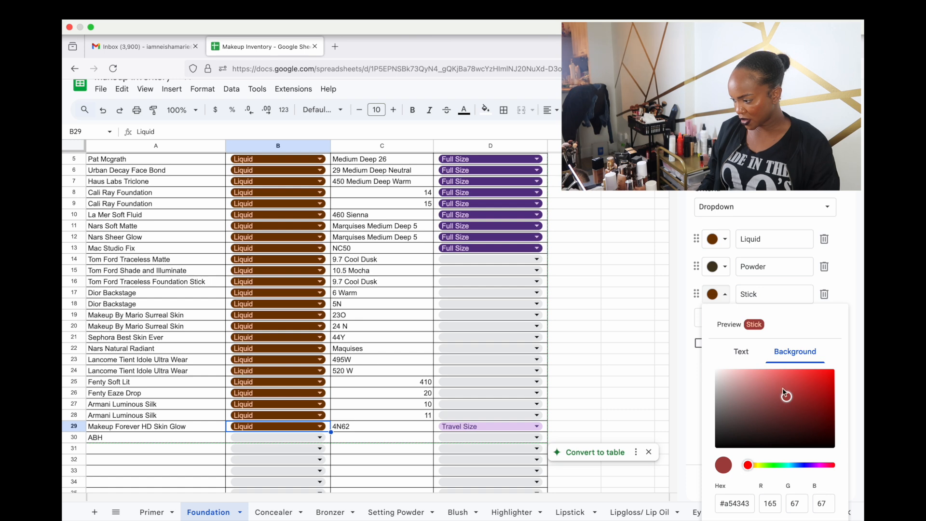
{"action": "left_click", "coordinate": [839, 288]}
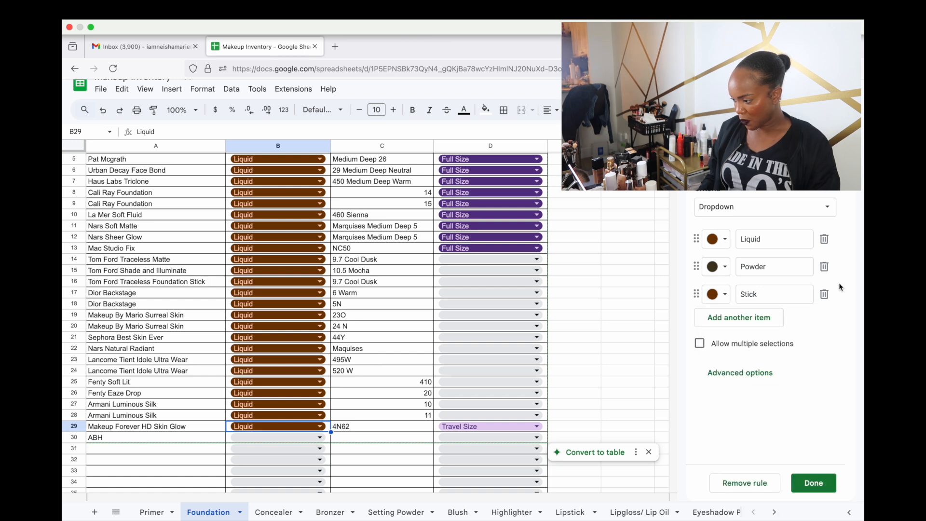
Settle Stick on a lighter tan-brown colour and save the Formula Type rule
{"action": "left_click", "coordinate": [725, 294]}
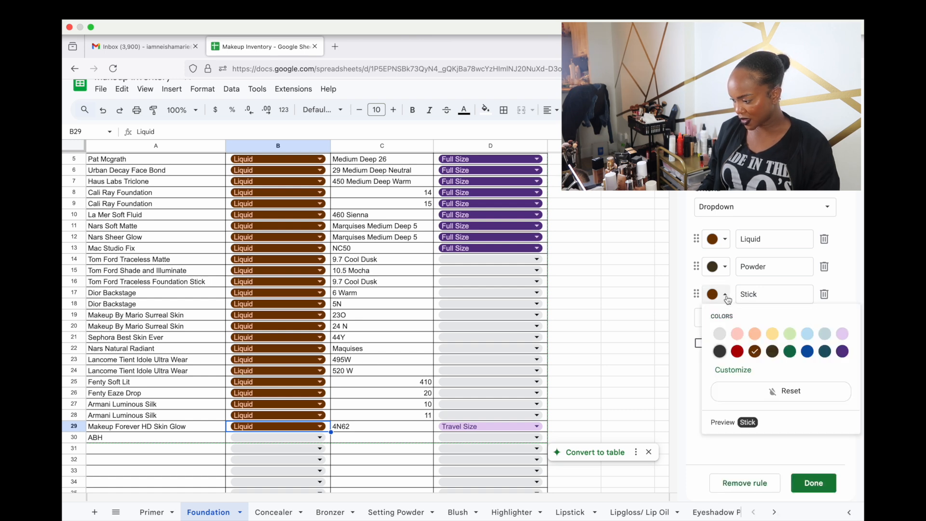
{"action": "left_click", "coordinate": [733, 370]}
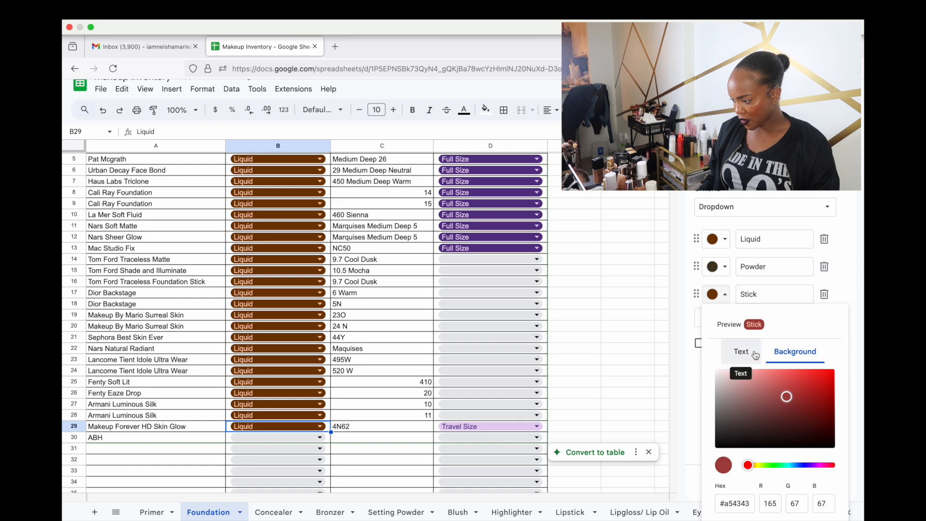
{"action": "left_click", "coordinate": [842, 300]}
{"action": "left_click", "coordinate": [724, 295]}
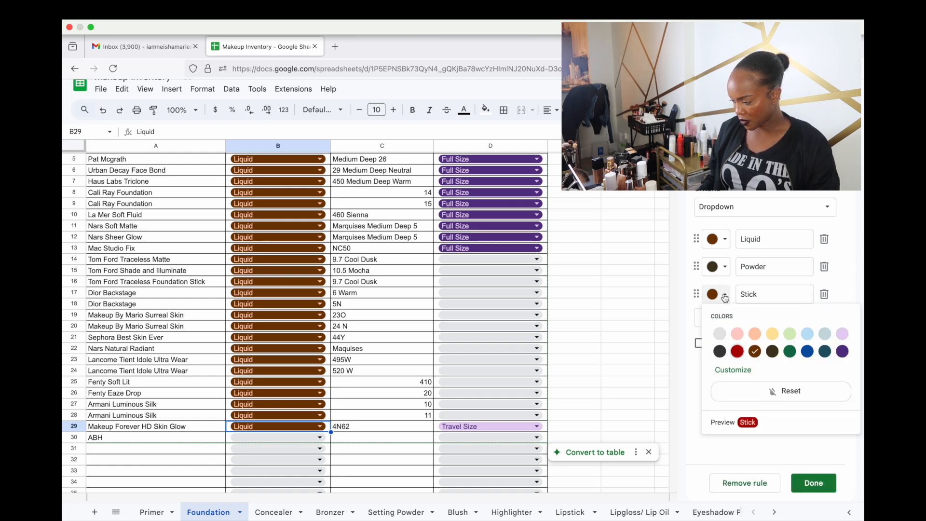
{"action": "left_click", "coordinate": [755, 353]}
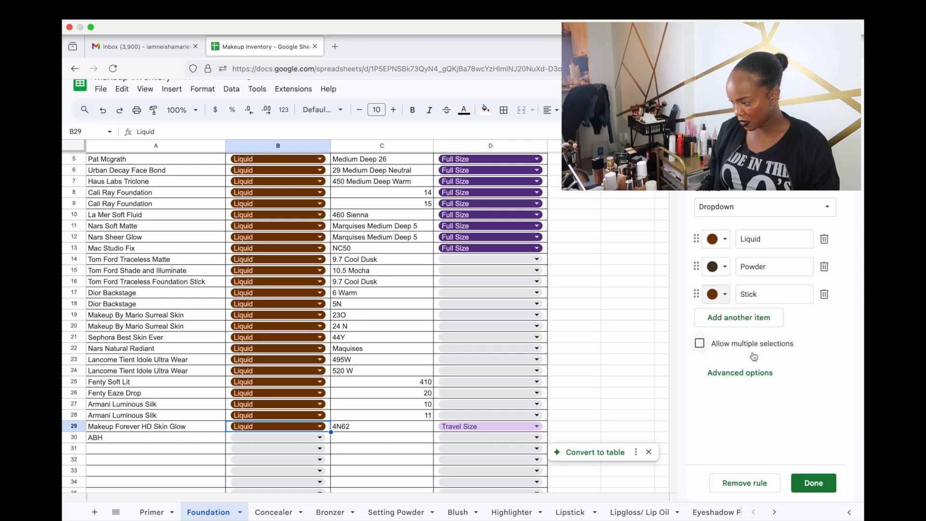
{"action": "left_click", "coordinate": [728, 296]}
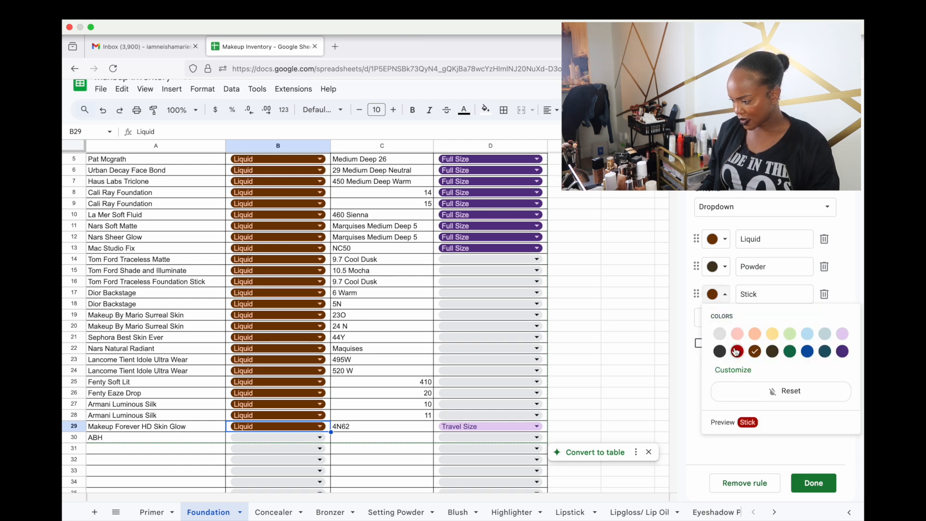
{"action": "left_click", "coordinate": [726, 372]}
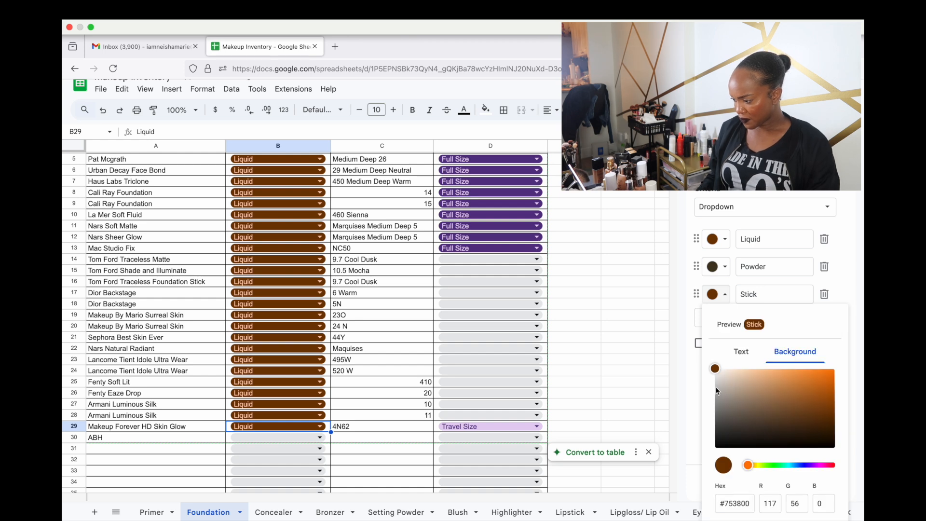
{"action": "left_click_drag", "start_coordinate": [718, 373], "coordinate": [779, 394]}
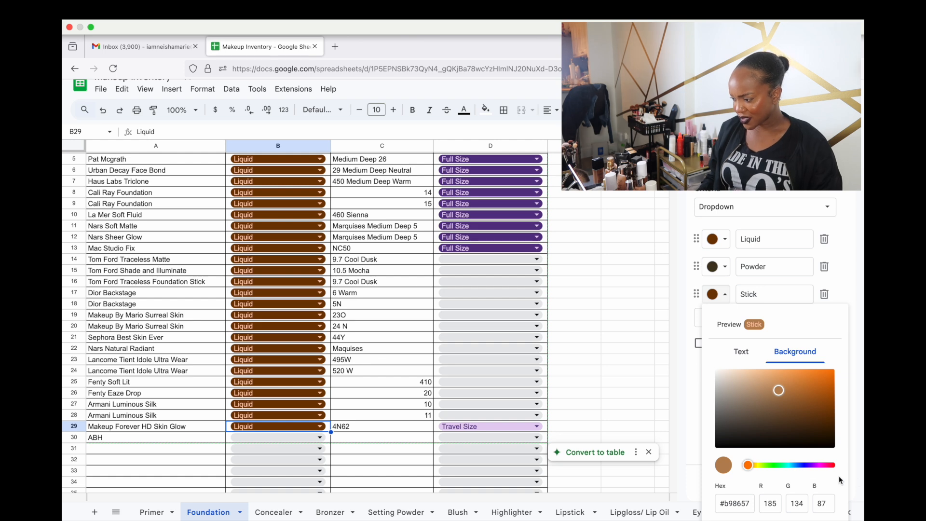
{"action": "left_click", "coordinate": [857, 301]}
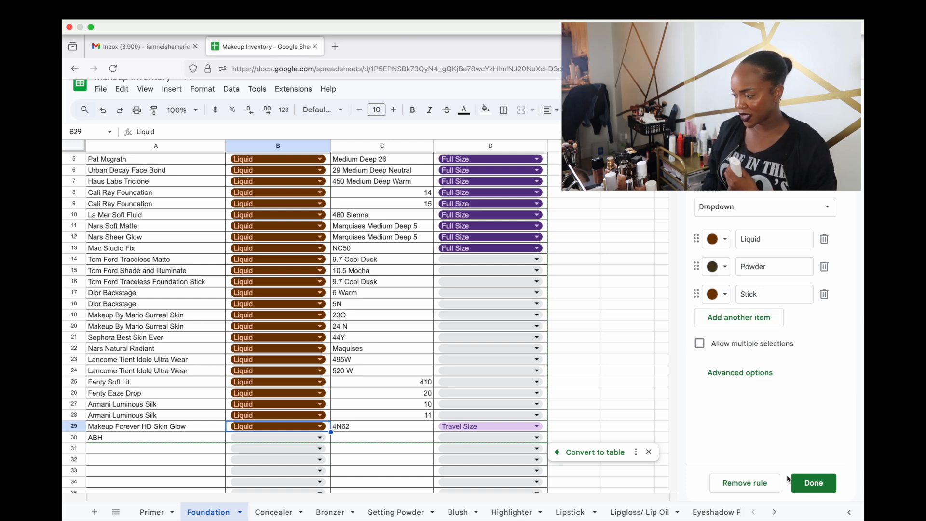
{"action": "left_click", "coordinate": [807, 489]}
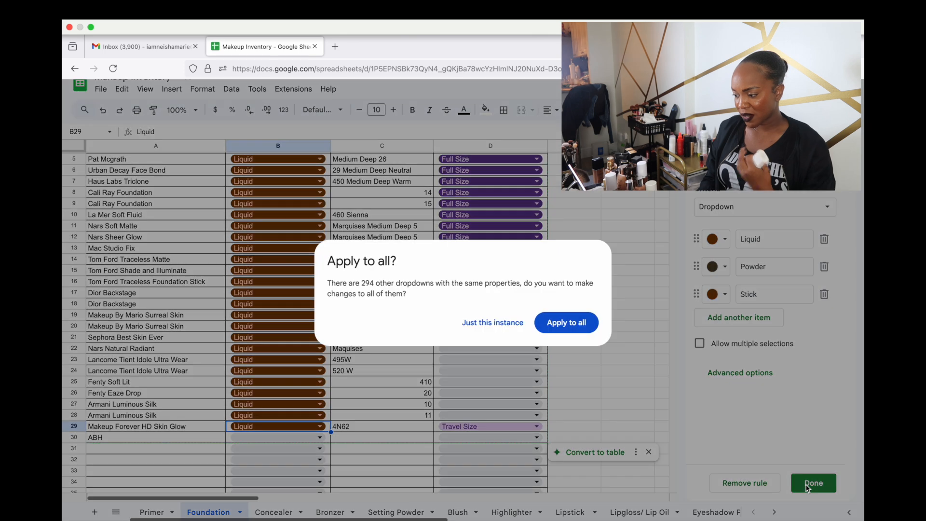
Apply to all 294 dropdowns and set Tom Ford Traceless Foundation Stick and ABH to Stick
{"action": "left_click", "coordinate": [564, 321]}
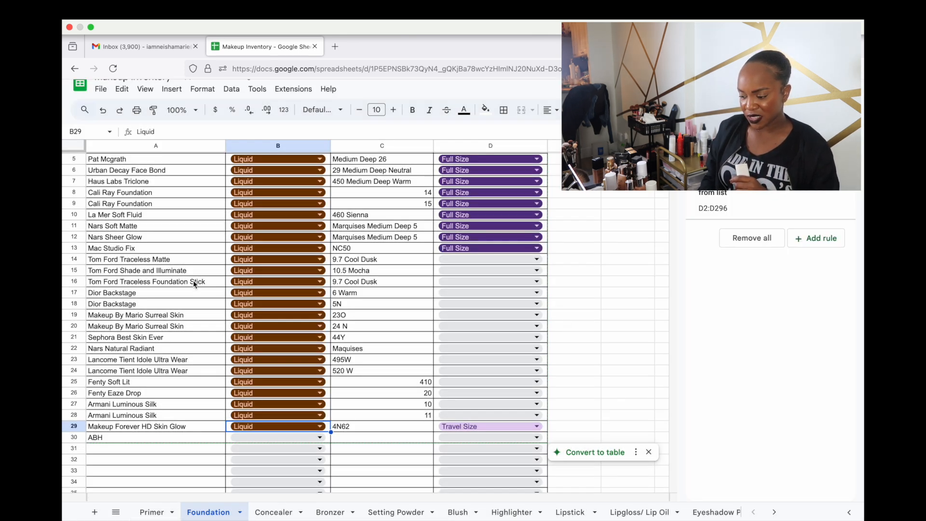
{"action": "left_click", "coordinate": [259, 285]}
{"action": "left_click", "coordinate": [246, 334]}
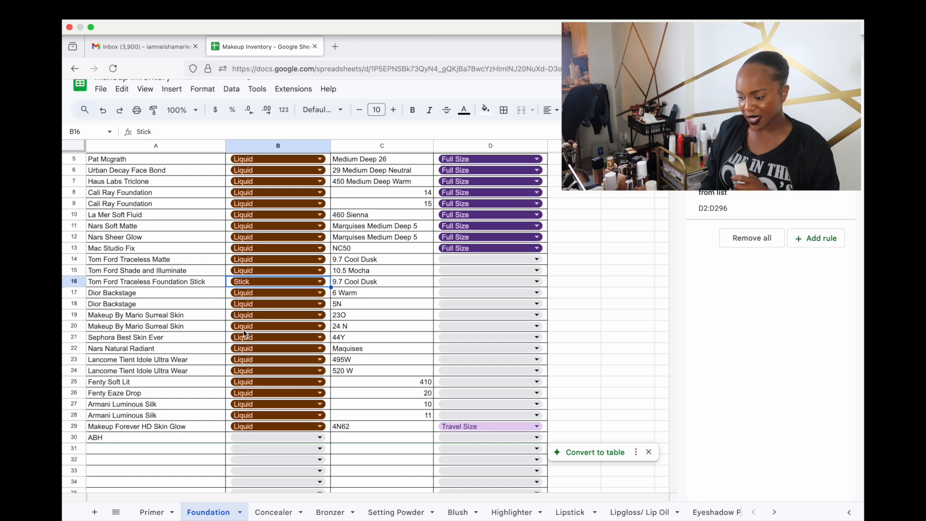
{"action": "left_click", "coordinate": [254, 437]}
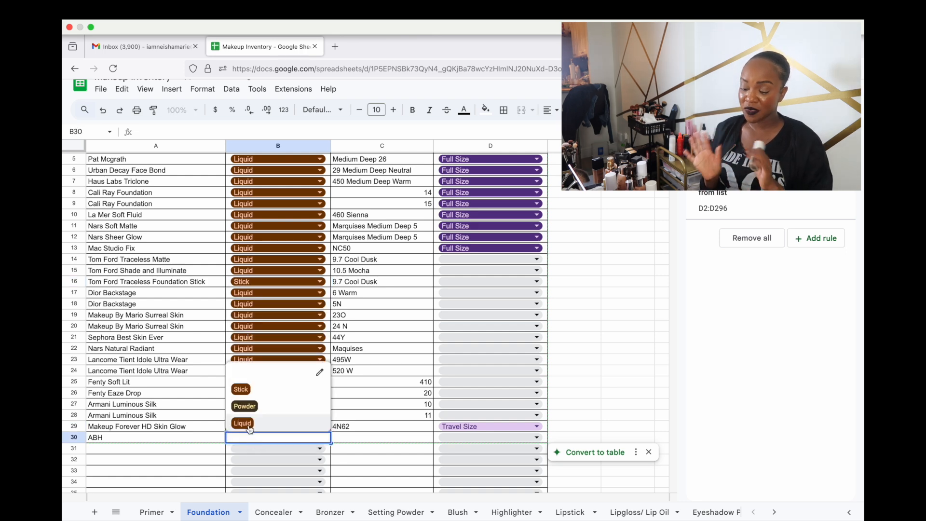
{"action": "left_click", "coordinate": [240, 389]}
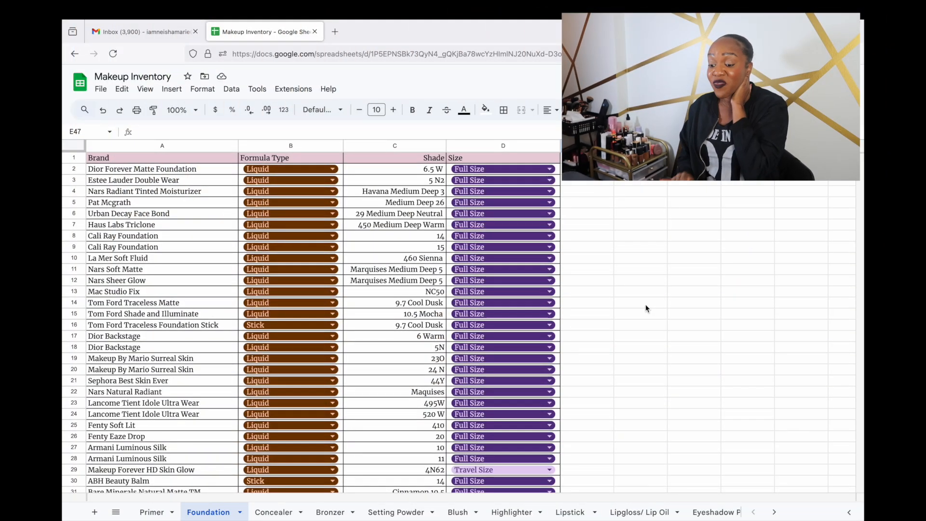
Scroll the Foundation sheet to review rows down to Charlotte Tilbury Beautiful Skin Foundation
{"action": "scroll", "coordinate": [646, 308], "scroll_direction": "down", "scroll_amount": 5}
{"action": "scroll", "coordinate": [646, 309], "scroll_direction": "up", "scroll_amount": 5}
{"action": "scroll", "coordinate": [646, 309], "scroll_direction": "down", "scroll_amount": 1}
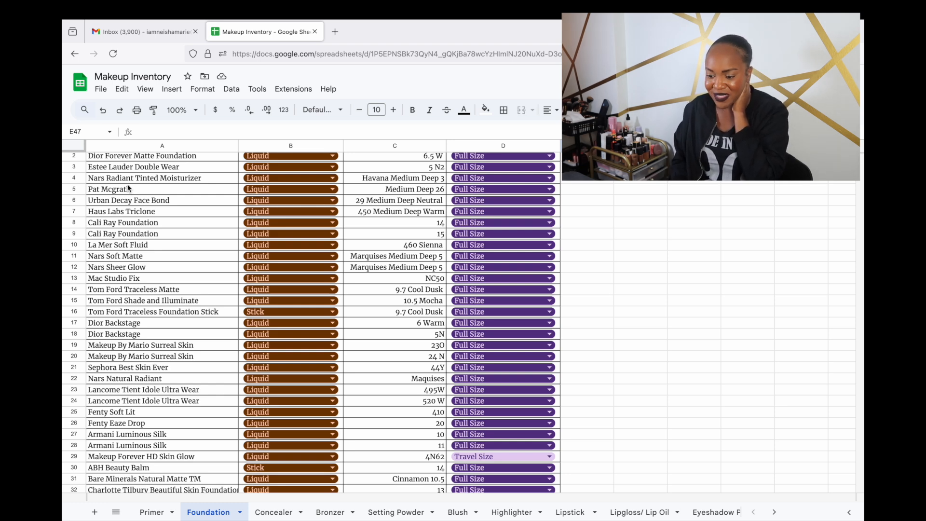
Select the brand names A2:A36, from Dior Forever Matte Foundation down
{"action": "scroll", "coordinate": [128, 188], "scroll_direction": "down", "scroll_amount": 3}
{"action": "scroll", "coordinate": [128, 187], "scroll_direction": "up", "scroll_amount": 3}
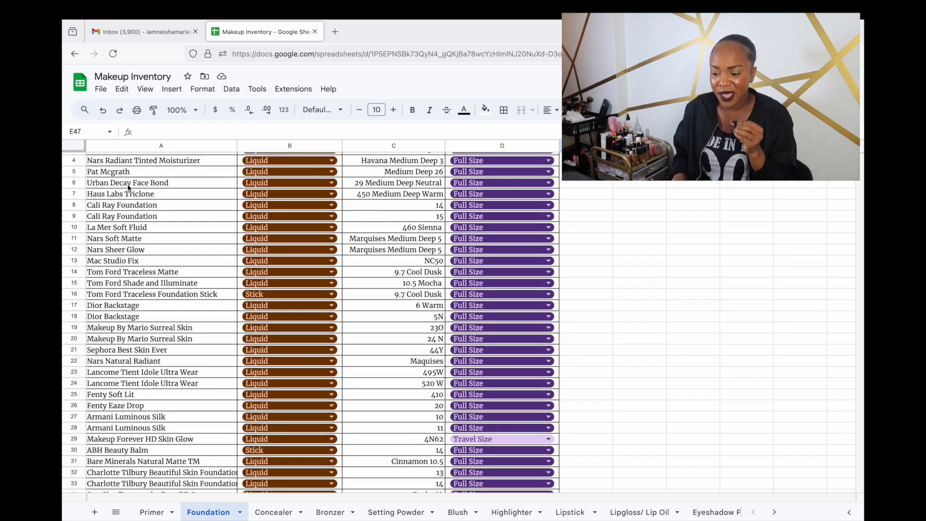
{"action": "scroll", "coordinate": [129, 187], "scroll_direction": "up", "scroll_amount": 1}
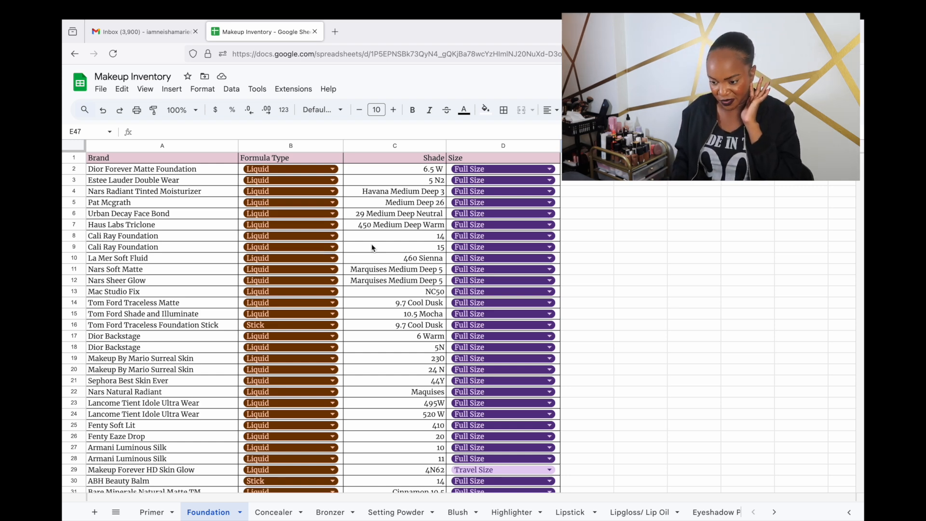
{"action": "scroll", "coordinate": [162, 204], "scroll_direction": "down", "scroll_amount": 1}
{"action": "scroll", "coordinate": [169, 256], "scroll_direction": "up", "scroll_amount": 1}
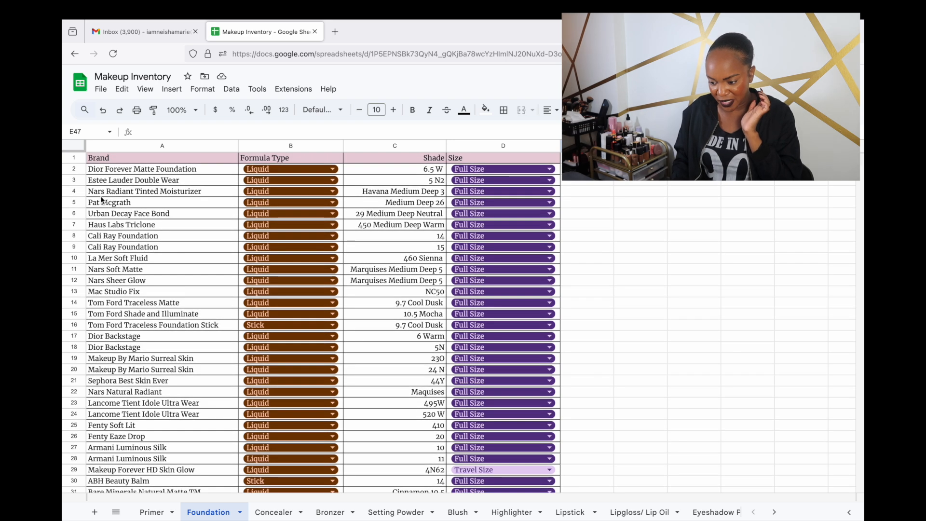
{"action": "left_click", "coordinate": [75, 169]}
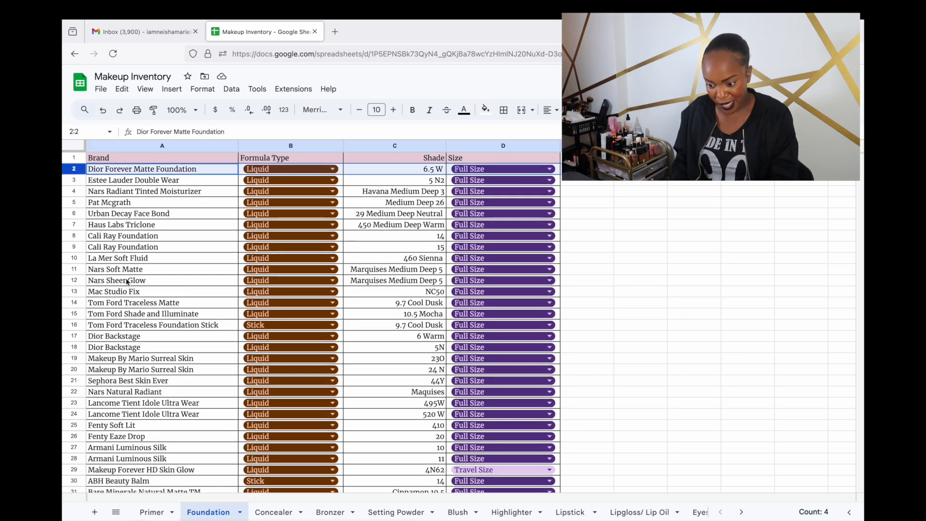
{"action": "scroll", "coordinate": [145, 282], "scroll_direction": "down", "scroll_amount": 7}
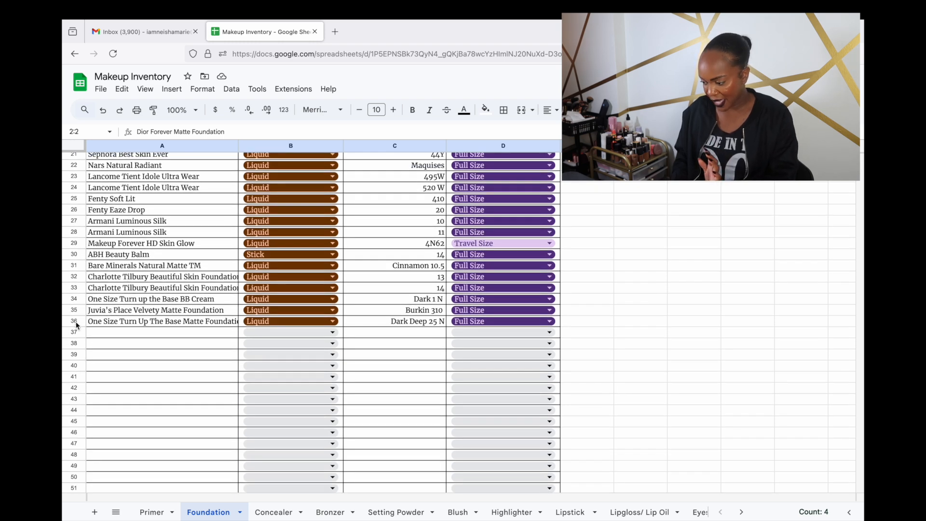
{"action": "left_click", "coordinate": [96, 324], "text": "shift"}
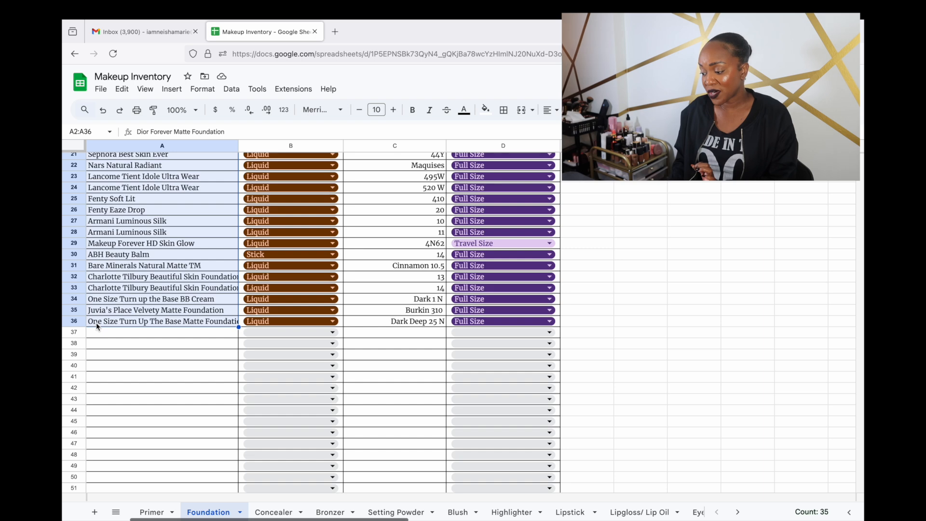
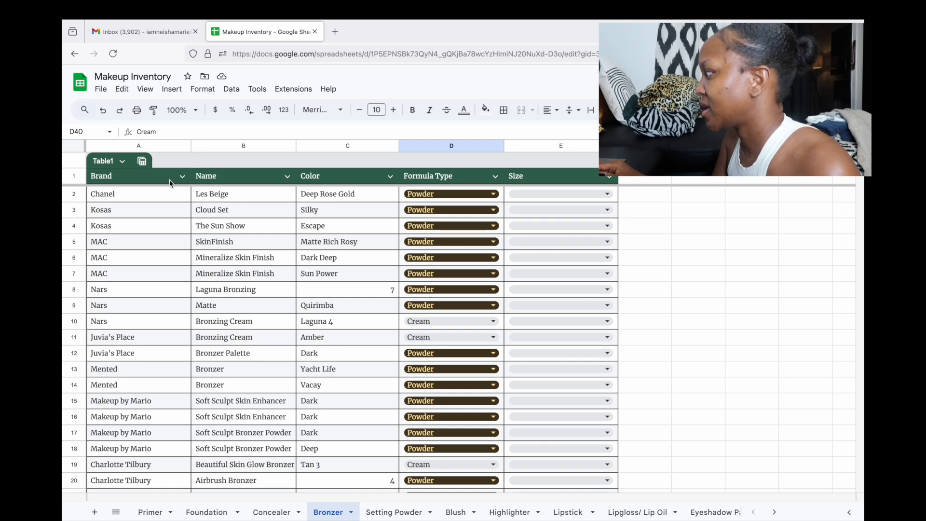
Glance at the Concealer sheet, return to Bronzer, and check the Name and Size column options
{"action": "left_click", "coordinate": [272, 512]}
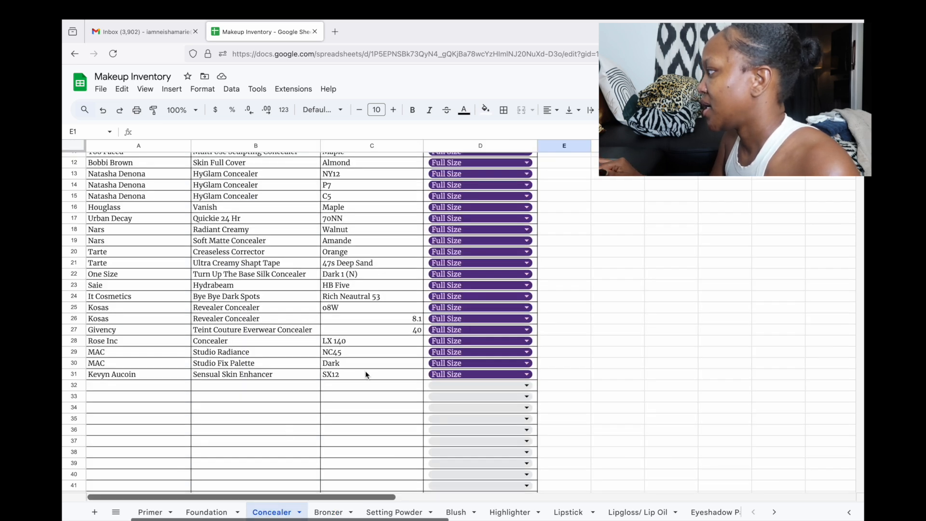
{"action": "scroll", "coordinate": [372, 370], "scroll_direction": "left", "scroll_amount": 1}
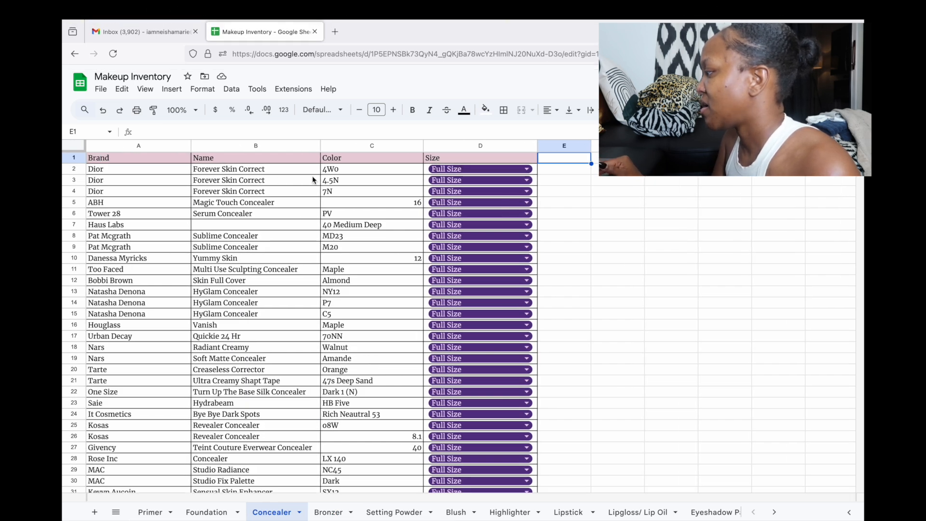
{"action": "left_click", "coordinate": [328, 512]}
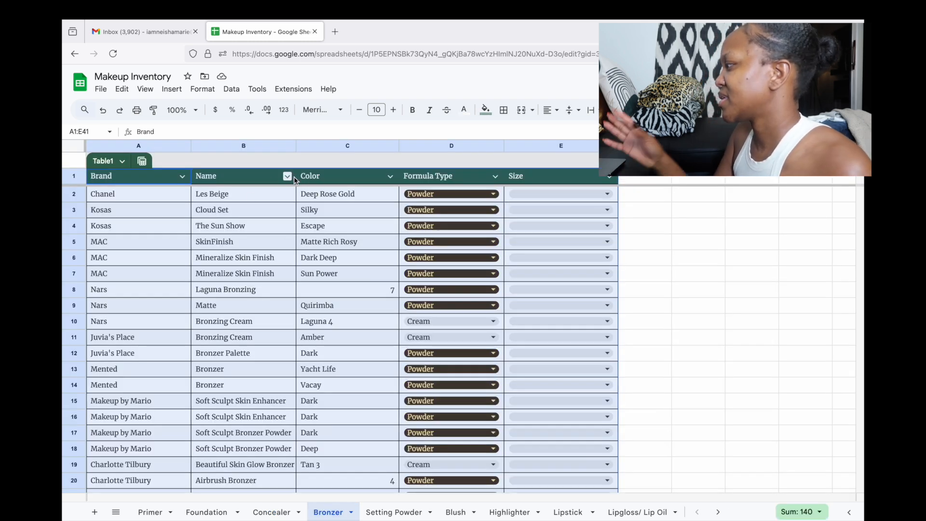
{"action": "left_click", "coordinate": [700, 227]}
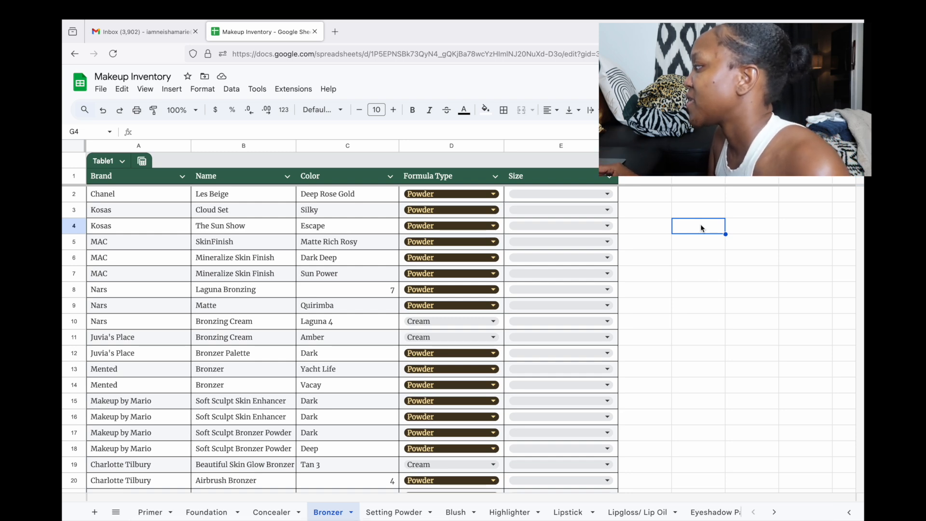
{"action": "left_click", "coordinate": [287, 176]}
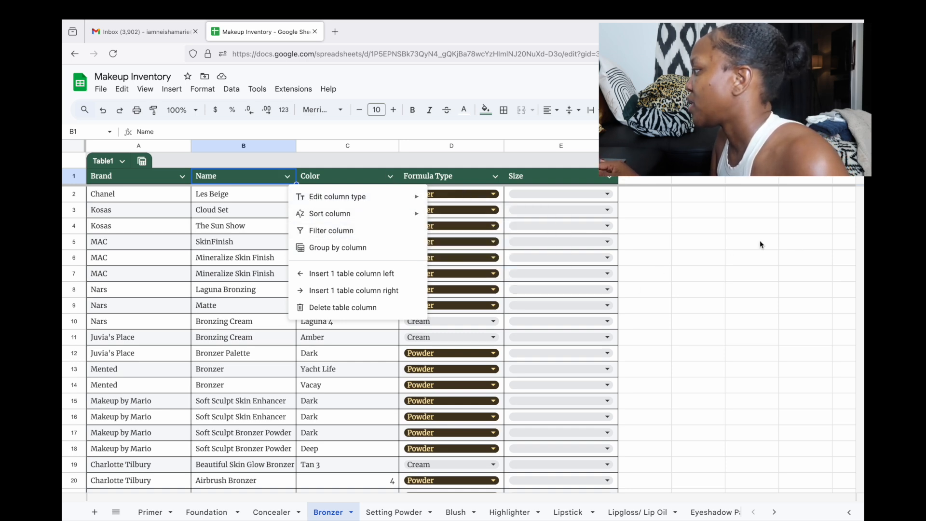
{"action": "left_click", "coordinate": [609, 178]}
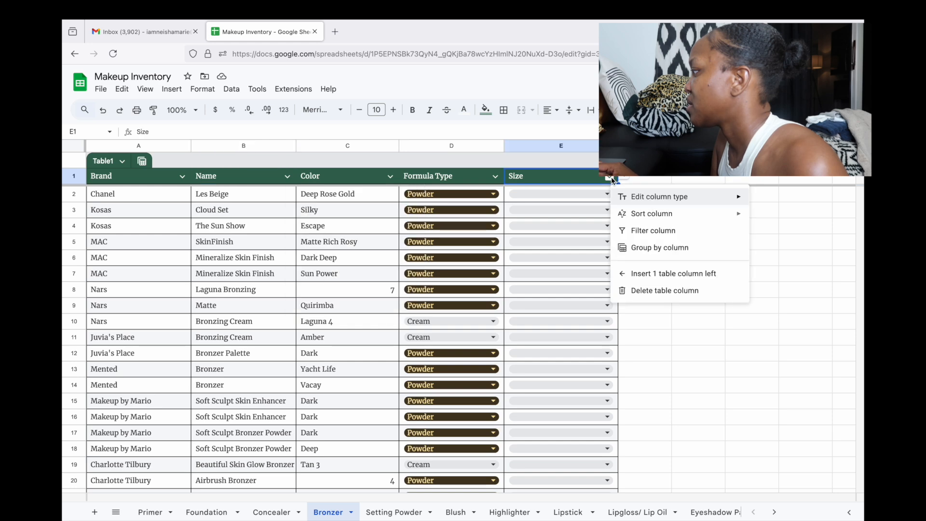
Set E2 to Full Size and fill it down the Size column to row 41
{"action": "left_click", "coordinate": [557, 193]}
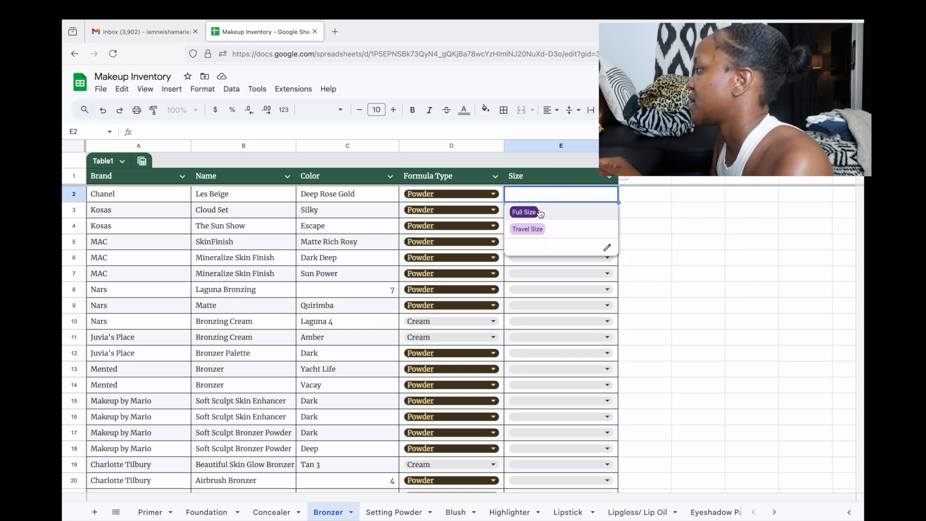
{"action": "left_click", "coordinate": [539, 211]}
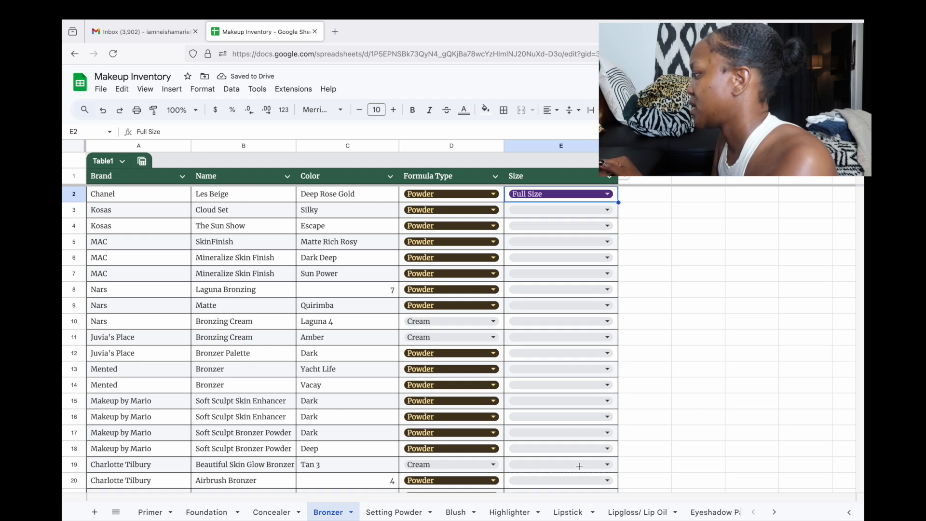
{"action": "scroll", "coordinate": [578, 498], "scroll_direction": "down", "scroll_amount": 2}
{"action": "scroll", "coordinate": [598, 318], "scroll_direction": "down", "scroll_amount": 9}
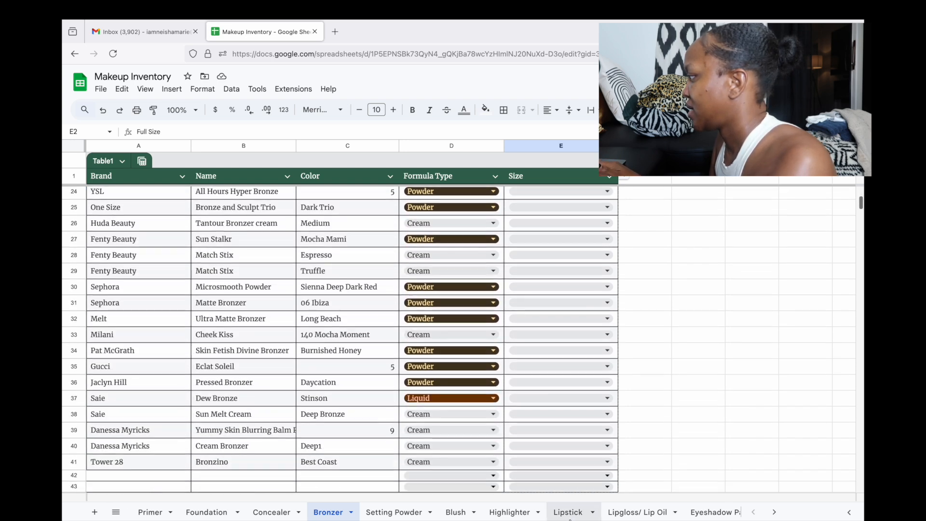
{"action": "left_click_drag", "start_coordinate": [588, 310], "coordinate": [588, 310]}
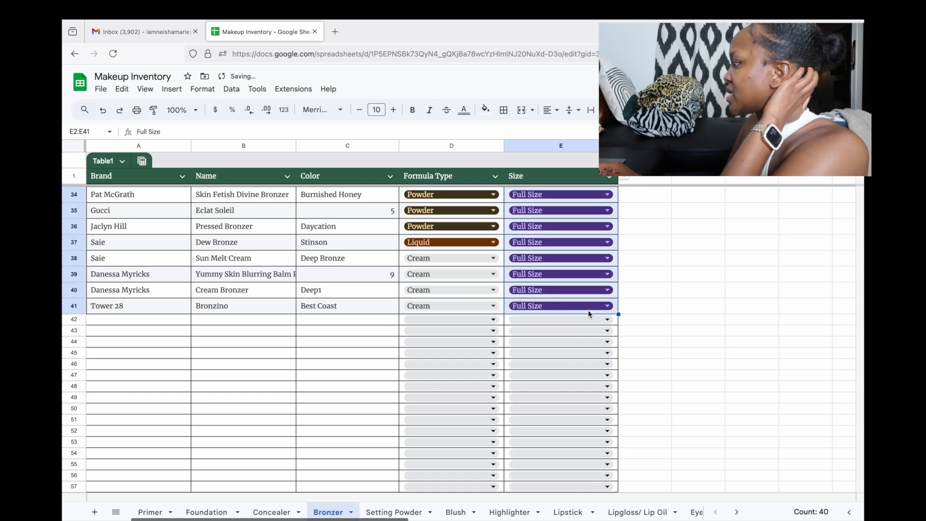
{"action": "left_click", "coordinate": [492, 259]}
{"action": "left_click", "coordinate": [491, 329]}
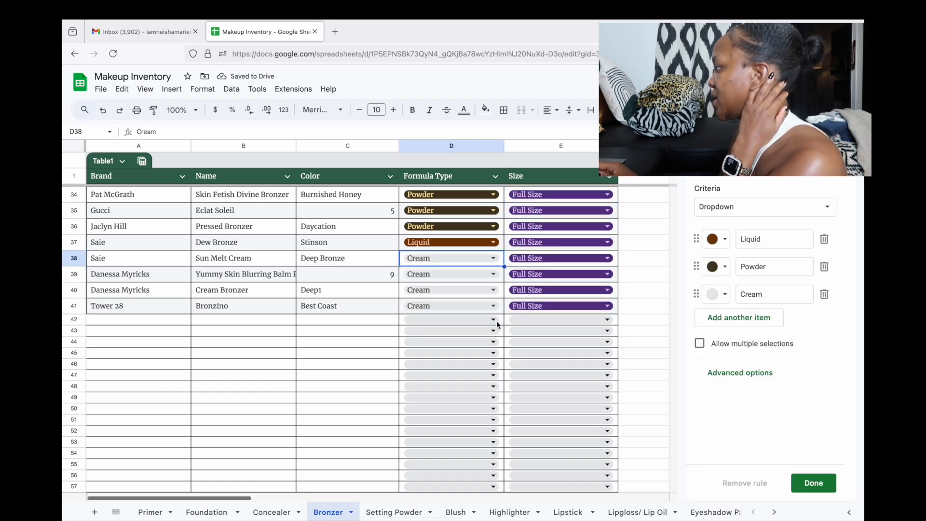
{"action": "left_click", "coordinate": [724, 295]}
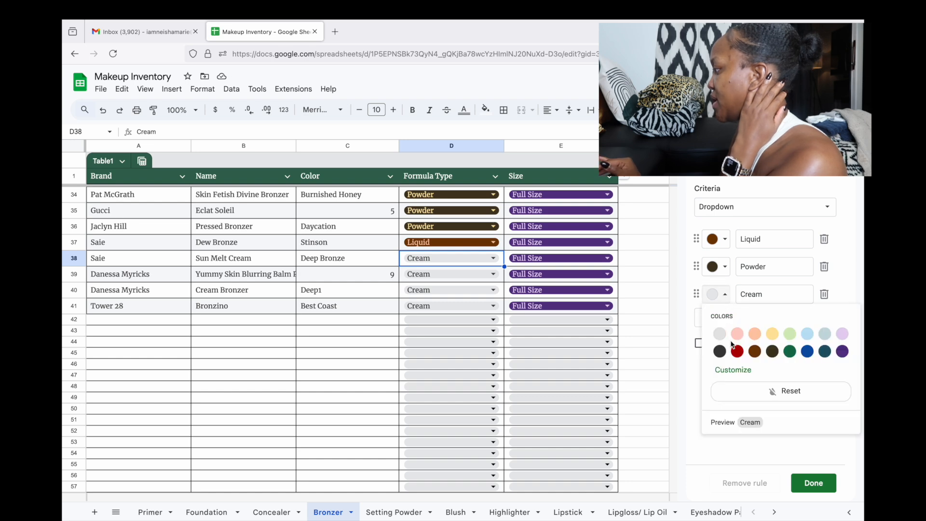
{"action": "left_click", "coordinate": [731, 368]}
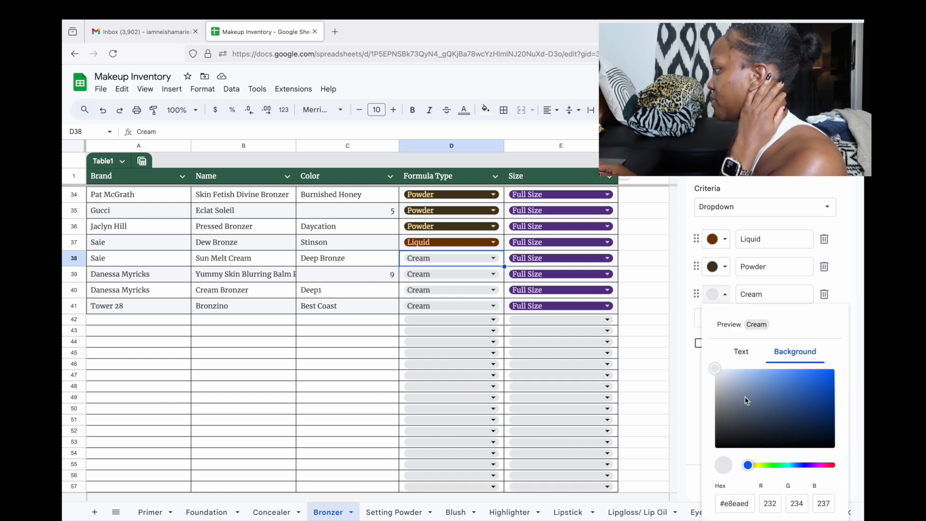
{"action": "left_click", "coordinate": [725, 295]}
{"action": "left_click", "coordinate": [725, 295]}
{"action": "left_click", "coordinate": [725, 295]}
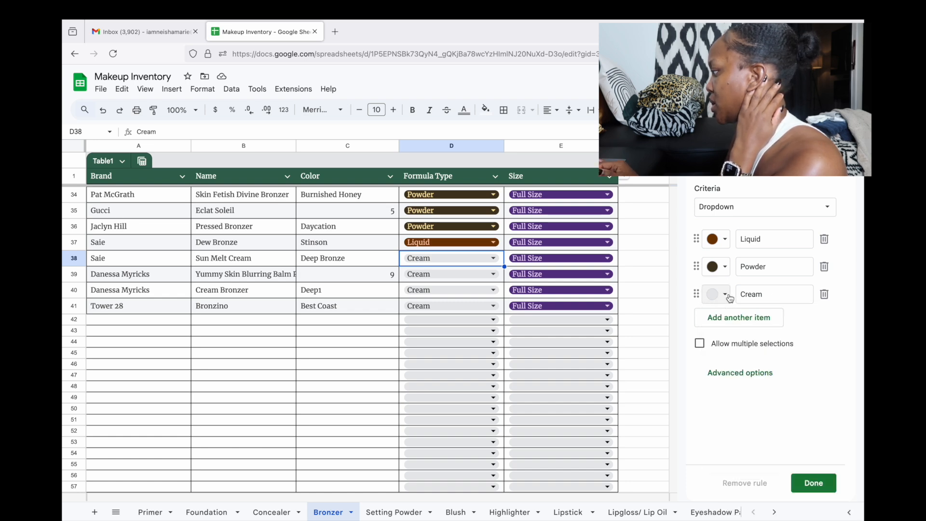
{"action": "left_click", "coordinate": [730, 298]}
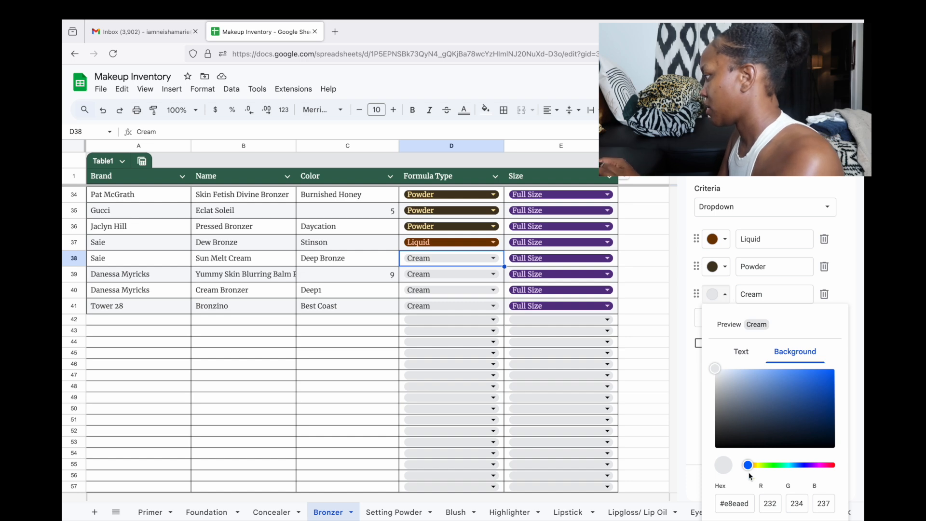
{"action": "mouse_move", "coordinate": [749, 466]}
{"action": "left_mouse_down"}
{"action": "mouse_move", "coordinate": [832, 467]}
{"action": "mouse_move", "coordinate": [751, 469]}
{"action": "mouse_move", "coordinate": [761, 471]}
{"action": "left_mouse_up"}
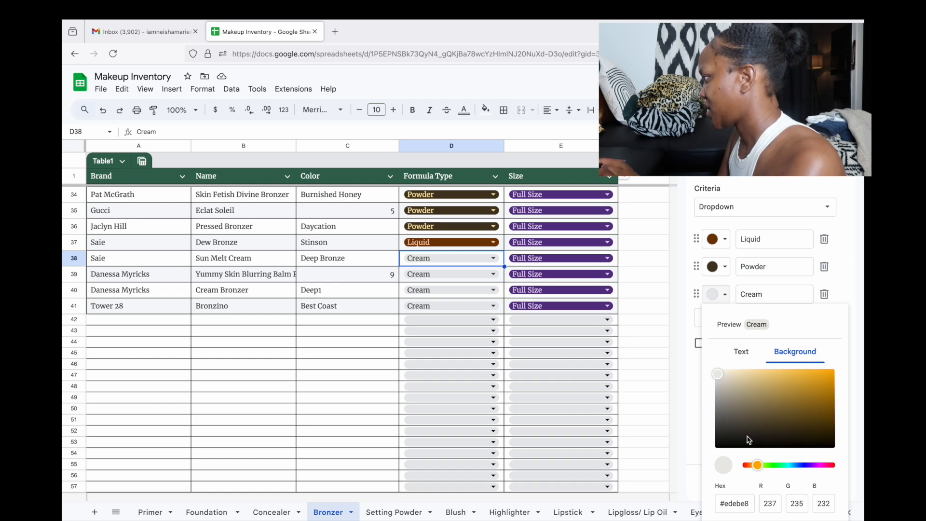
{"action": "left_click_drag", "start_coordinate": [723, 378], "coordinate": [832, 415]}
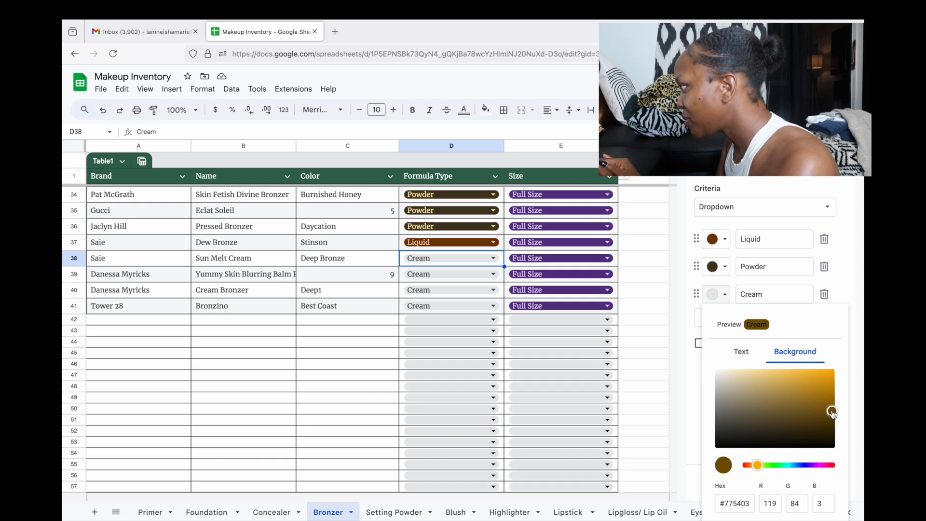
{"action": "left_click", "coordinate": [733, 503]}
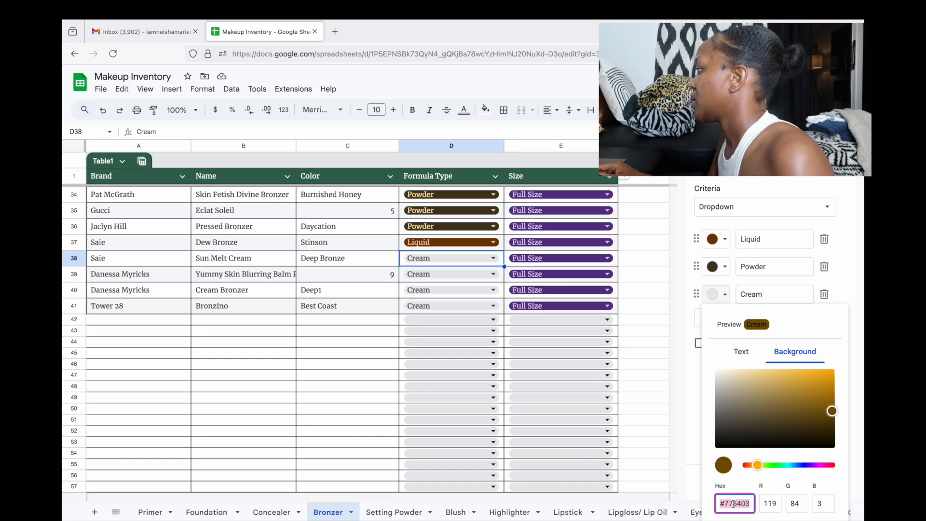
{"action": "left_click", "coordinate": [702, 371]}
{"action": "left_click", "coordinate": [718, 294]}
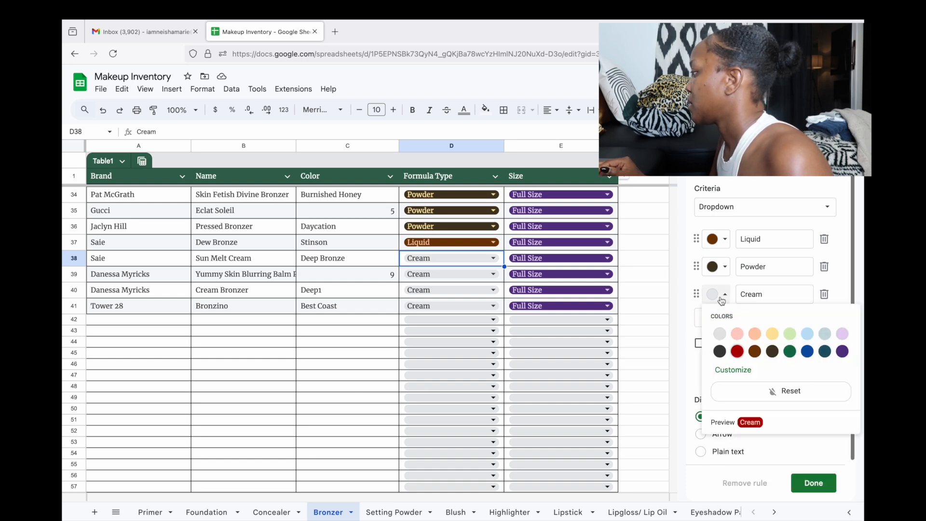
{"action": "left_click", "coordinate": [738, 369]}
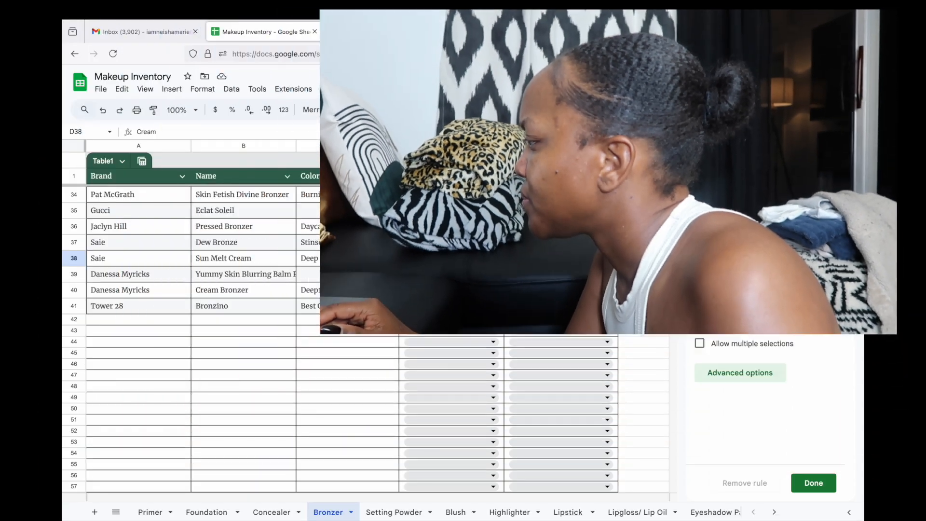
{"action": "left_click", "coordinate": [717, 294]}
{"action": "left_click", "coordinate": [733, 369]}
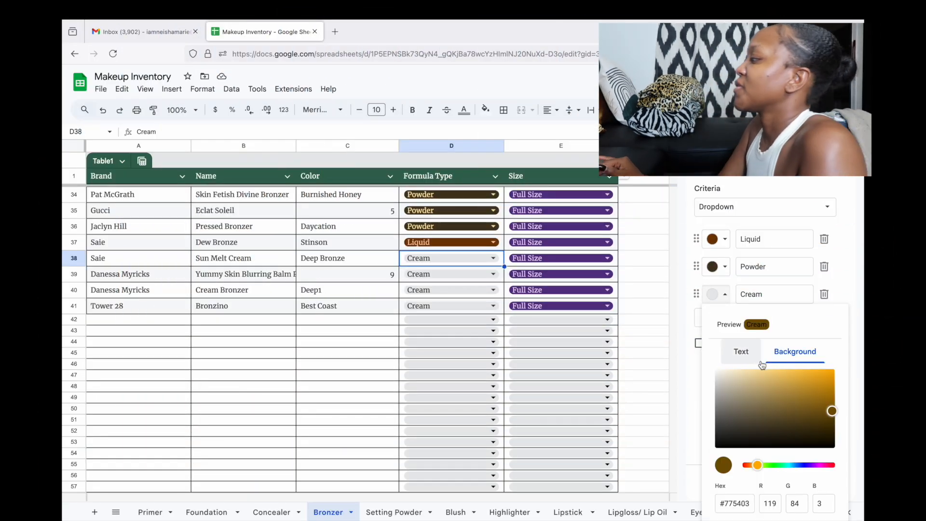
{"action": "left_click", "coordinate": [841, 247]}
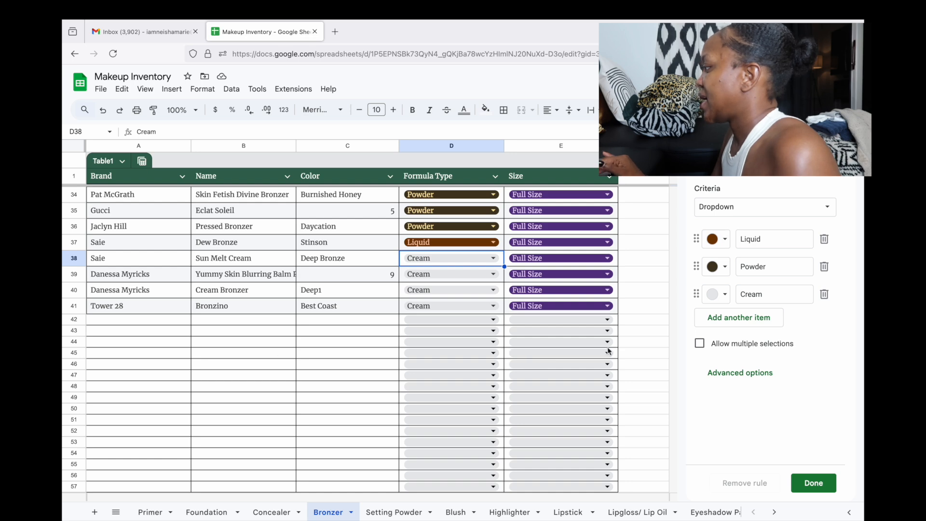
{"action": "left_click", "coordinate": [638, 295]}
{"action": "left_click", "coordinate": [814, 483]}
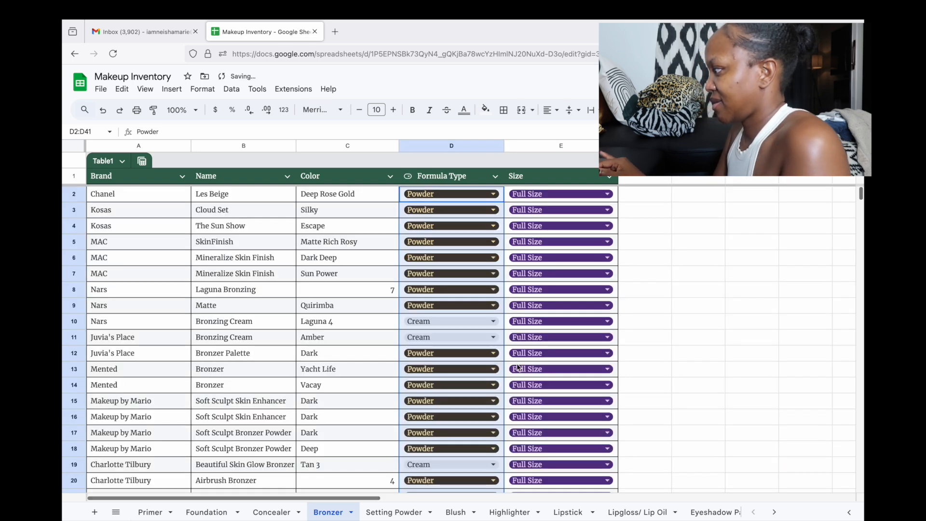
Select the brand entries A2:A41, starting from Chanel in A2
{"action": "left_click", "coordinate": [701, 374]}
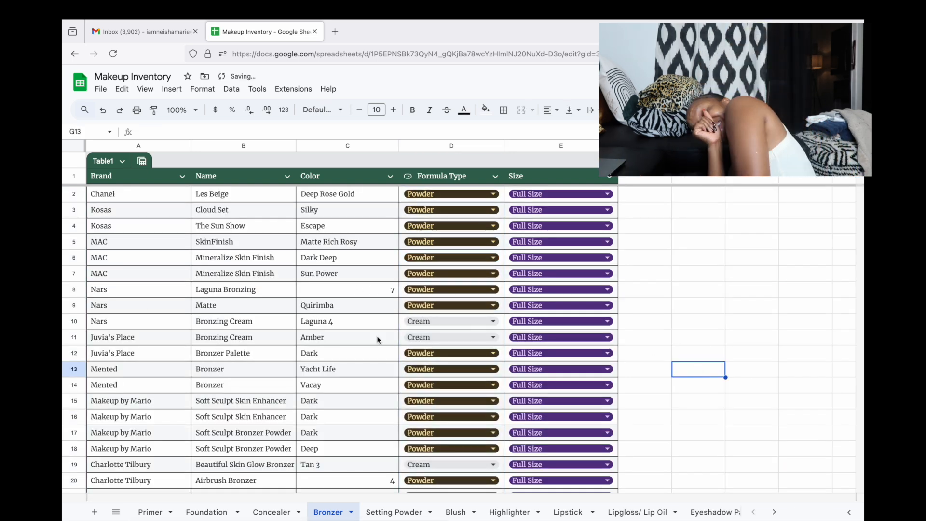
{"action": "scroll", "coordinate": [377, 336], "scroll_direction": "down", "scroll_amount": 3}
{"action": "scroll", "coordinate": [377, 336], "scroll_direction": "up", "scroll_amount": 2}
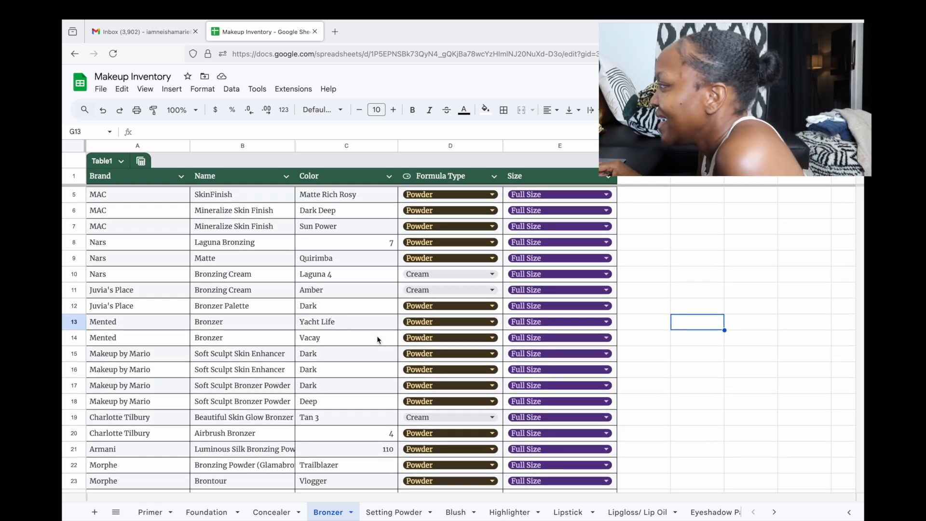
{"action": "scroll", "coordinate": [377, 339], "scroll_direction": "up", "scroll_amount": 1}
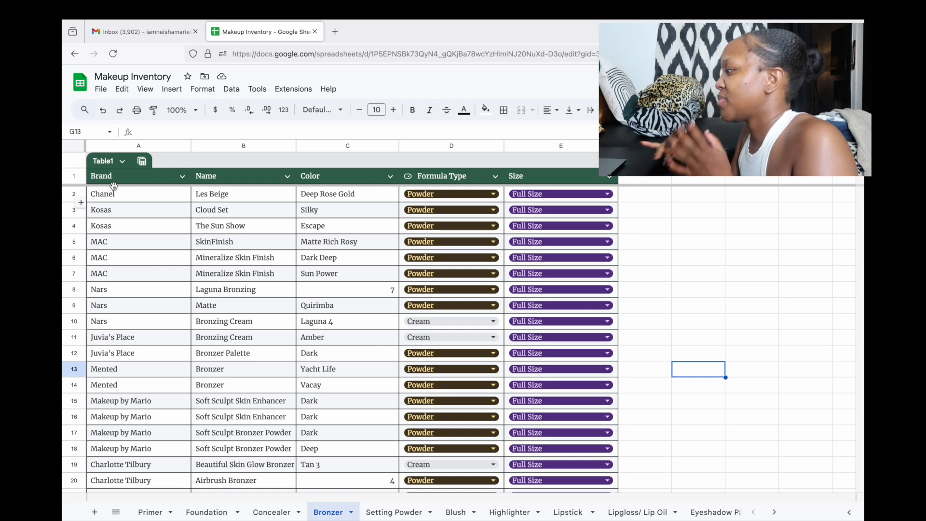
{"action": "left_click", "coordinate": [129, 193]}
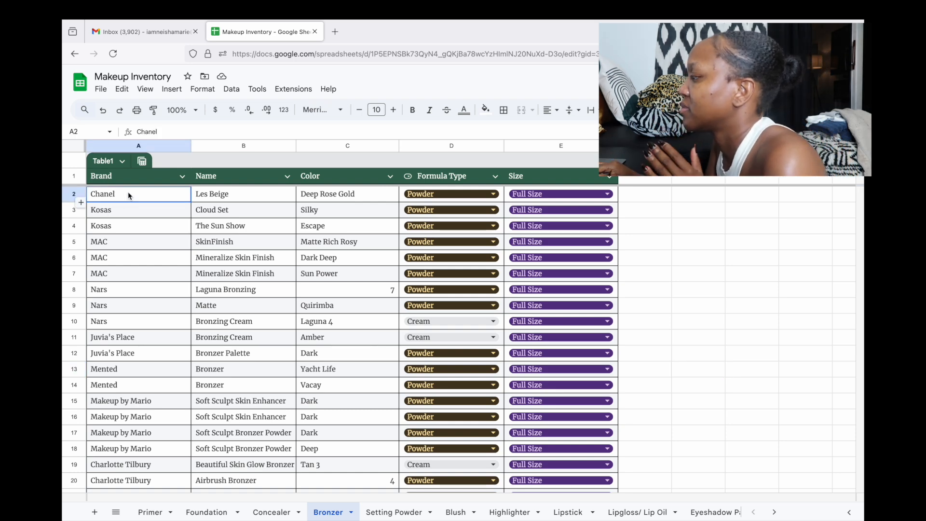
{"action": "scroll", "coordinate": [128, 192], "scroll_direction": "down", "scroll_amount": 2}
{"action": "scroll", "coordinate": [129, 192], "scroll_direction": "down", "scroll_amount": 6}
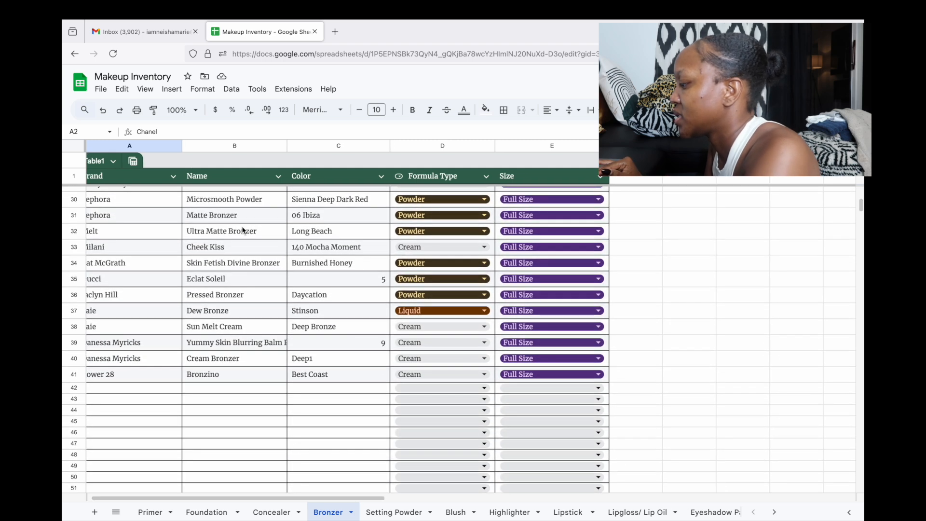
{"action": "scroll", "coordinate": [243, 230], "scroll_direction": "up", "scroll_amount": 1}
{"action": "scroll", "coordinate": [243, 230], "scroll_direction": "left", "scroll_amount": 1}
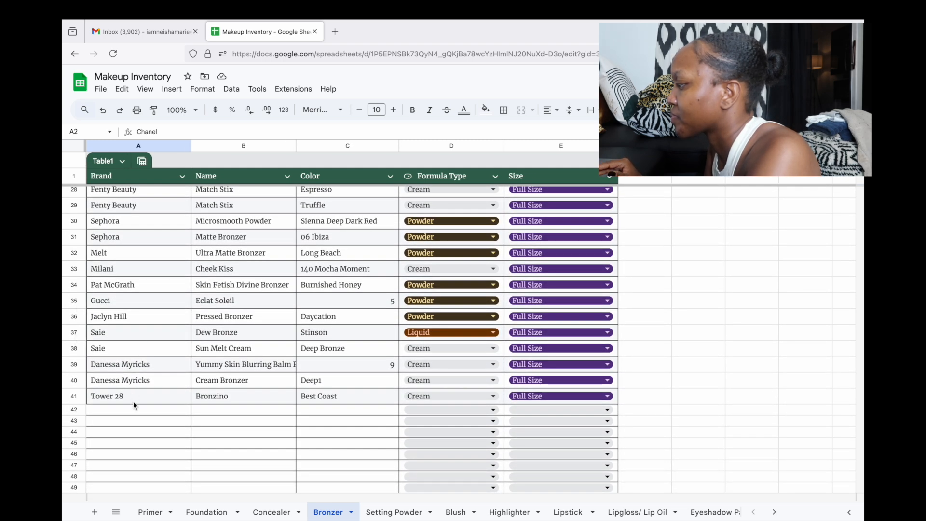
{"action": "key", "text": "ctrl+shift+Down"}
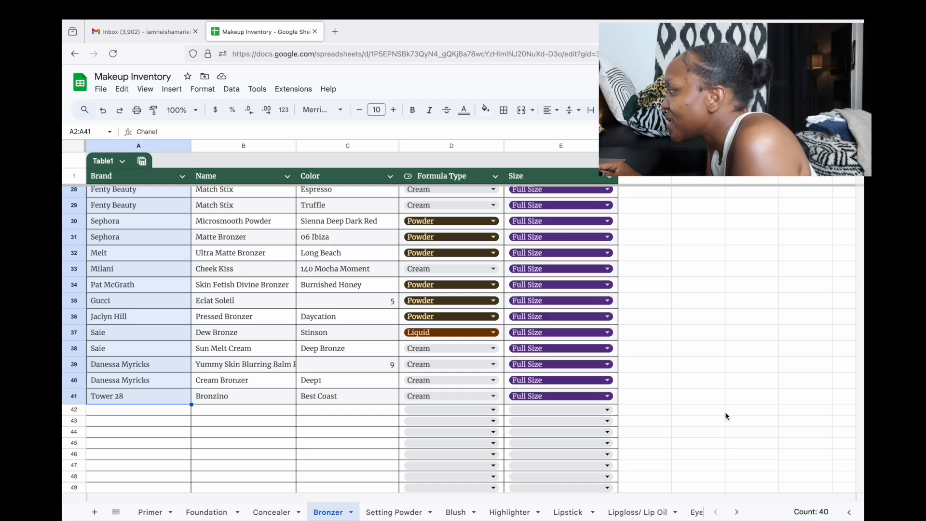
Deselect the range and bring up the Brand column's options menu
{"action": "scroll", "coordinate": [763, 454], "scroll_direction": "up", "scroll_amount": 9}
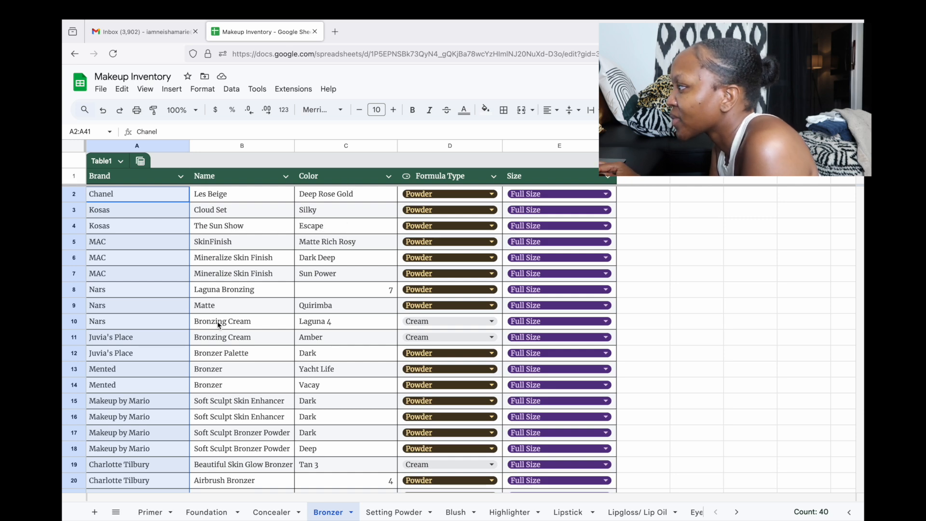
{"action": "left_click", "coordinate": [690, 303]}
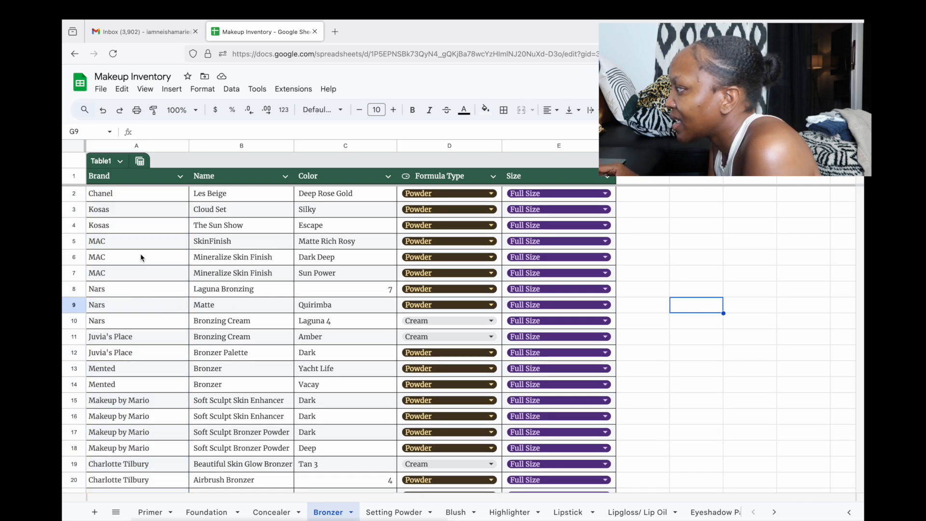
{"action": "left_click", "coordinate": [180, 176]}
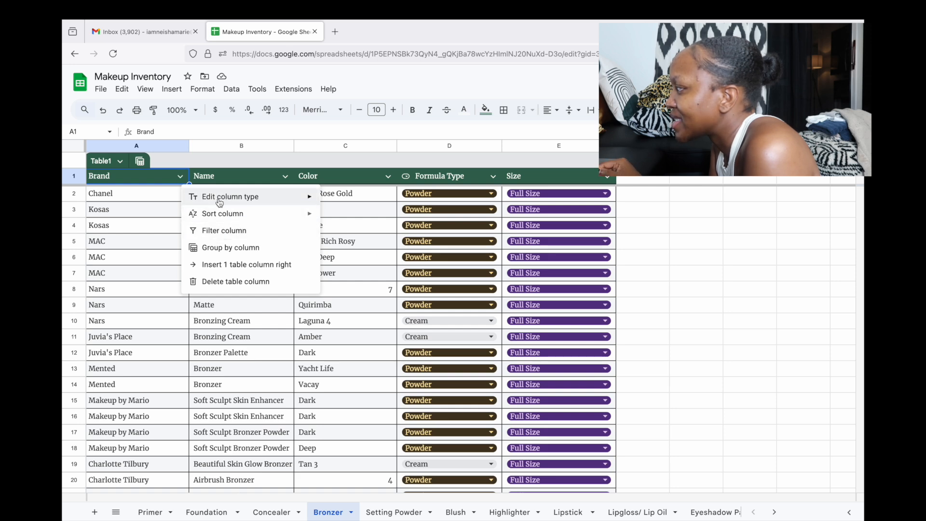
Use Sort column > Sort A to Z on Brand, review the sorted rows, then go to Foundation
{"action": "mouse_move", "coordinate": [207, 214]}
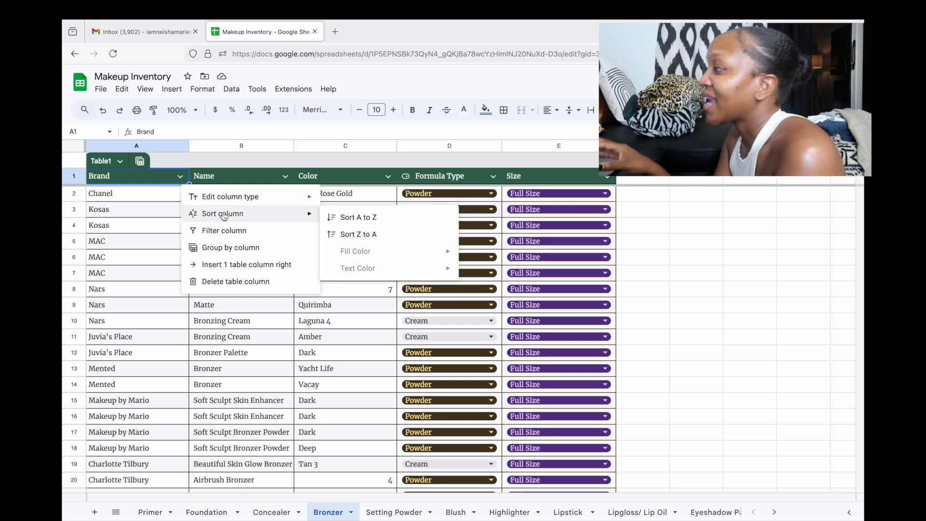
{"action": "left_click", "coordinate": [356, 218]}
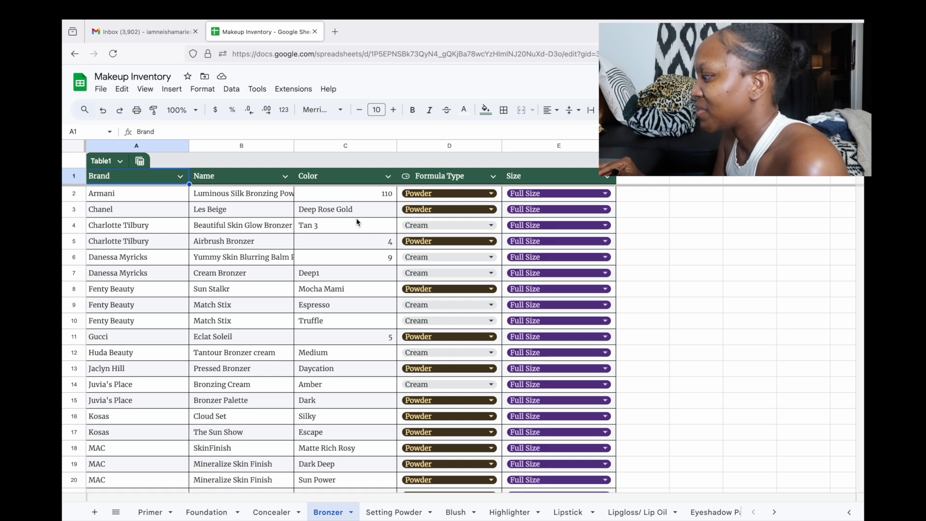
{"action": "scroll", "coordinate": [131, 344], "scroll_direction": "down", "scroll_amount": 3}
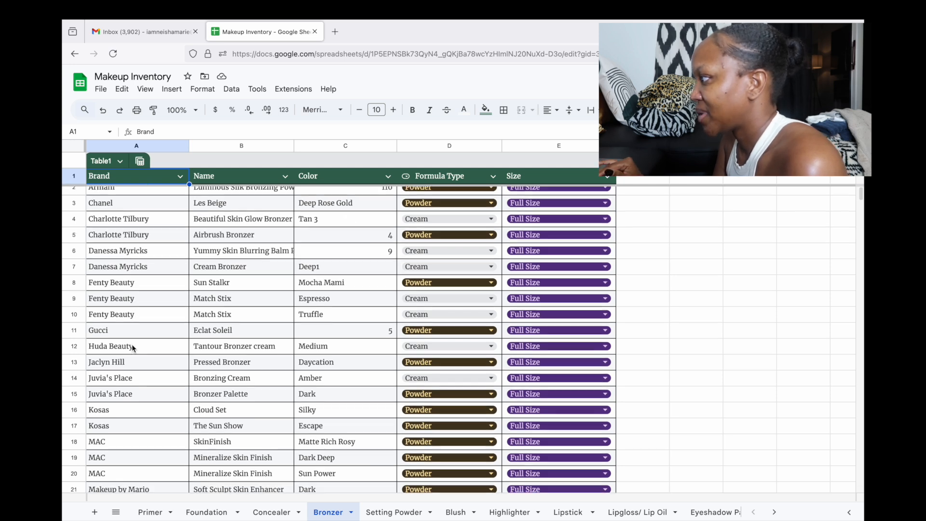
{"action": "scroll", "coordinate": [131, 343], "scroll_direction": "up", "scroll_amount": 3}
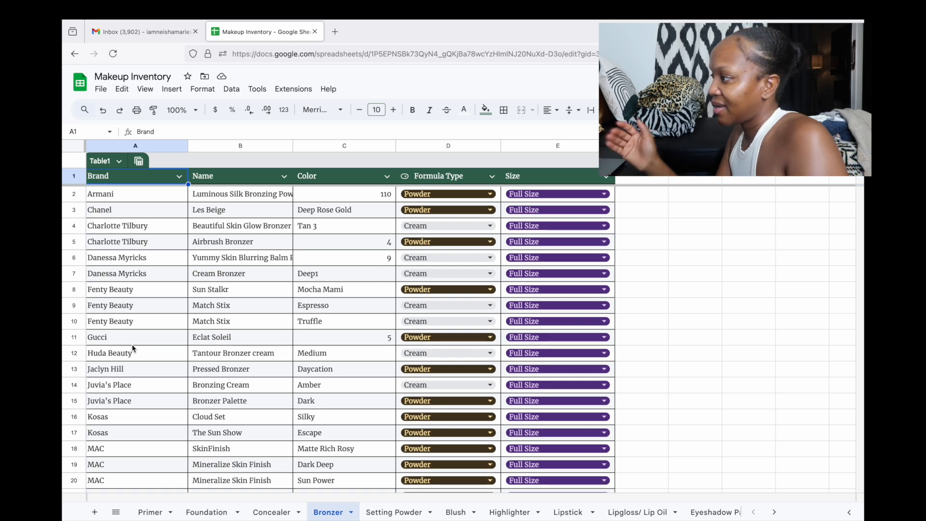
{"action": "scroll", "coordinate": [132, 343], "scroll_direction": "left", "scroll_amount": 1}
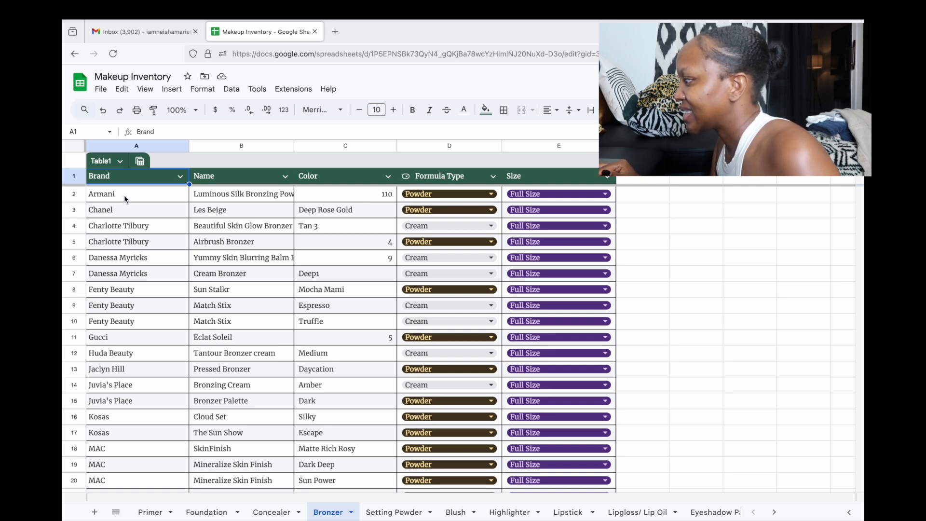
{"action": "scroll", "coordinate": [123, 195], "scroll_direction": "down", "scroll_amount": 1}
{"action": "scroll", "coordinate": [124, 195], "scroll_direction": "up", "scroll_amount": 1}
{"action": "scroll", "coordinate": [124, 199], "scroll_direction": "down", "scroll_amount": 5}
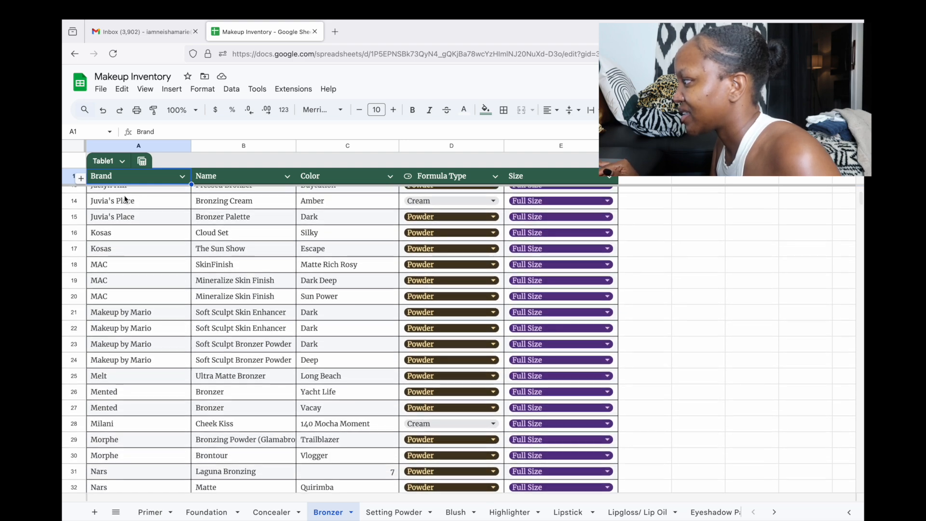
{"action": "scroll", "coordinate": [124, 196], "scroll_direction": "up", "scroll_amount": 5}
{"action": "scroll", "coordinate": [124, 195], "scroll_direction": "down", "scroll_amount": 2}
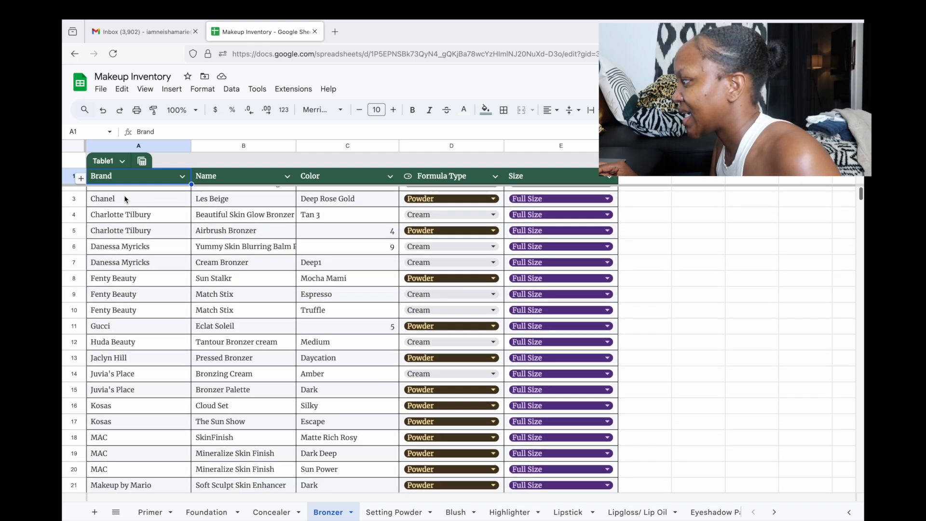
{"action": "scroll", "coordinate": [126, 273], "scroll_direction": "down", "scroll_amount": 2}
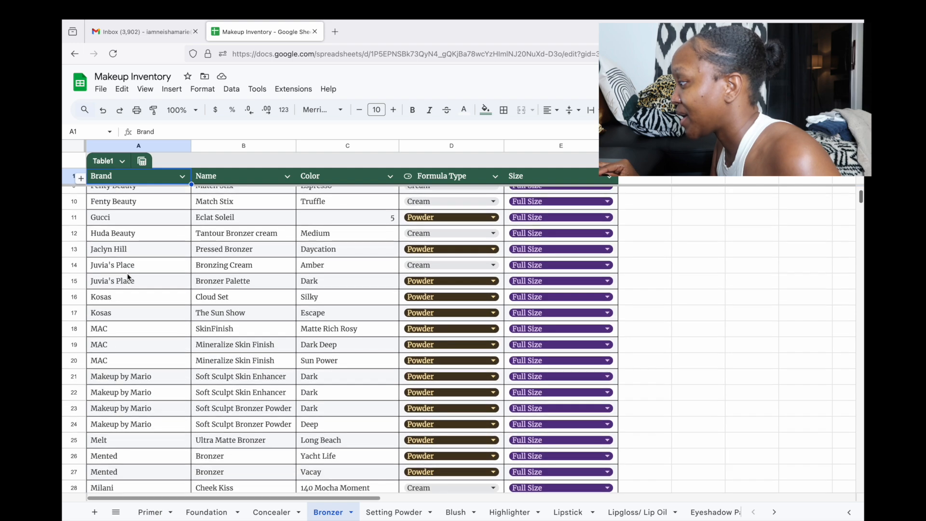
{"action": "scroll", "coordinate": [120, 337], "scroll_direction": "down", "scroll_amount": 1}
{"action": "scroll", "coordinate": [119, 351], "scroll_direction": "down", "scroll_amount": 3}
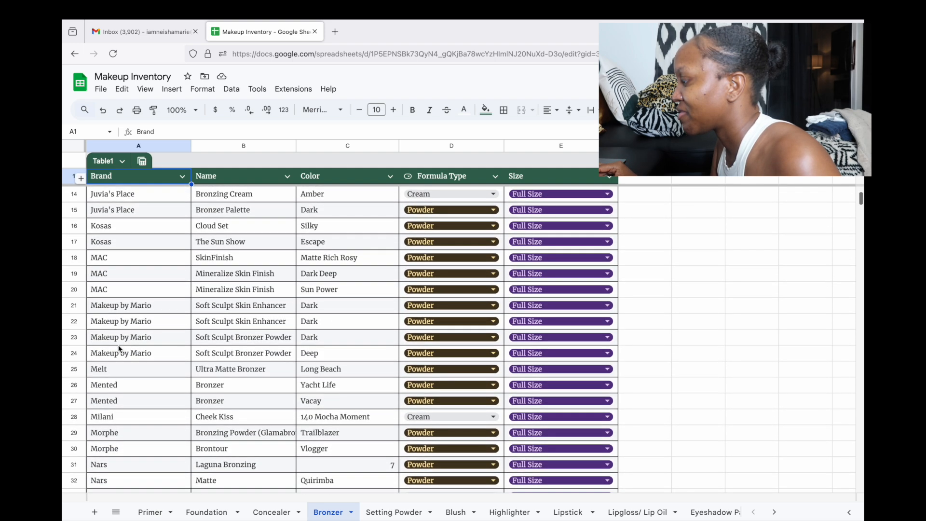
{"action": "scroll", "coordinate": [113, 376], "scroll_direction": "down", "scroll_amount": 5}
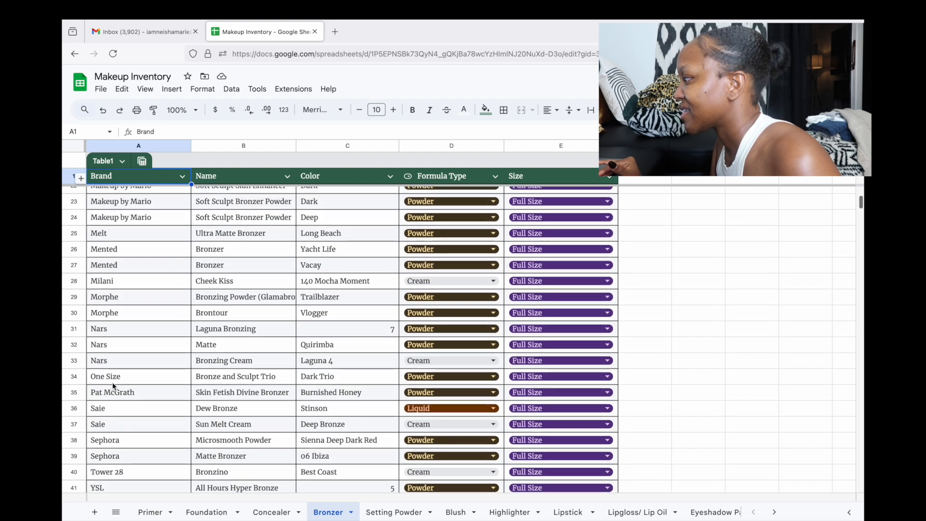
{"action": "scroll", "coordinate": [114, 386], "scroll_direction": "up", "scroll_amount": 10}
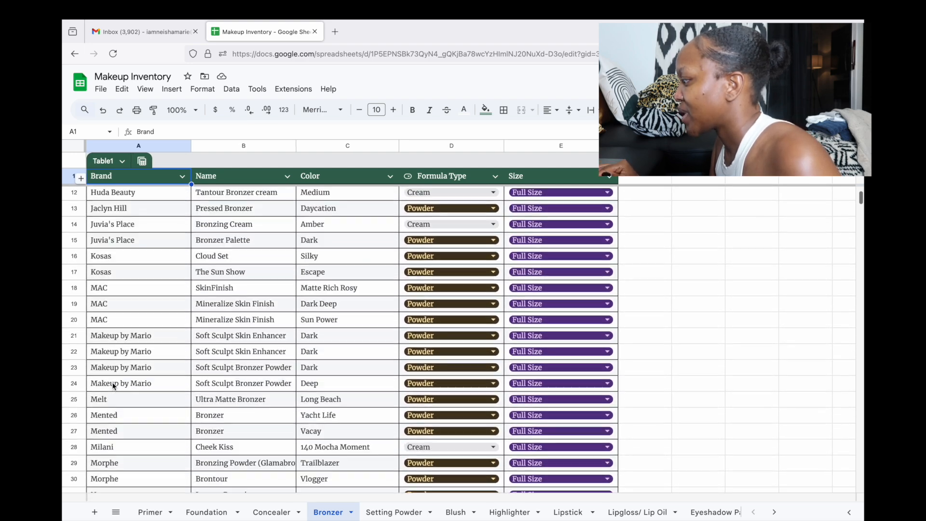
{"action": "left_click", "coordinate": [206, 512]}
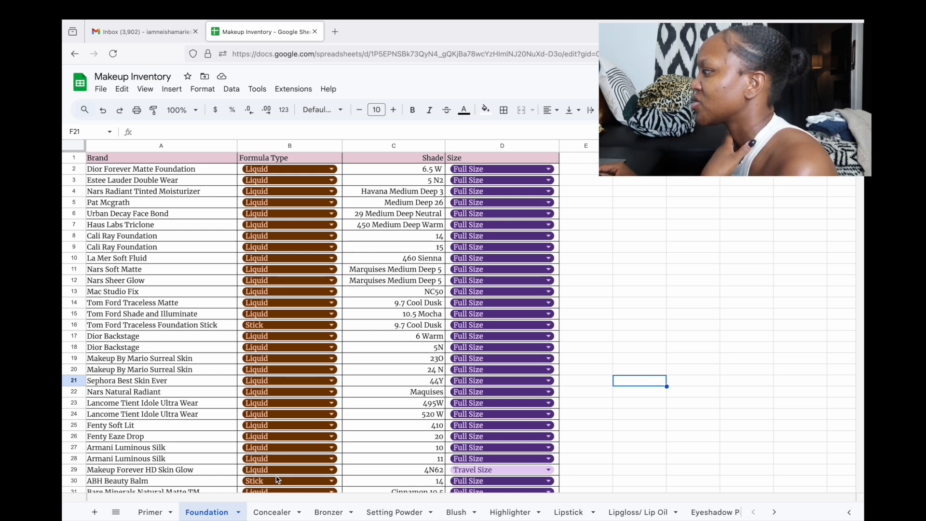
Add a filter to column A, try its Sort A to Z, then undo the sort
{"action": "left_click", "coordinate": [195, 145]}
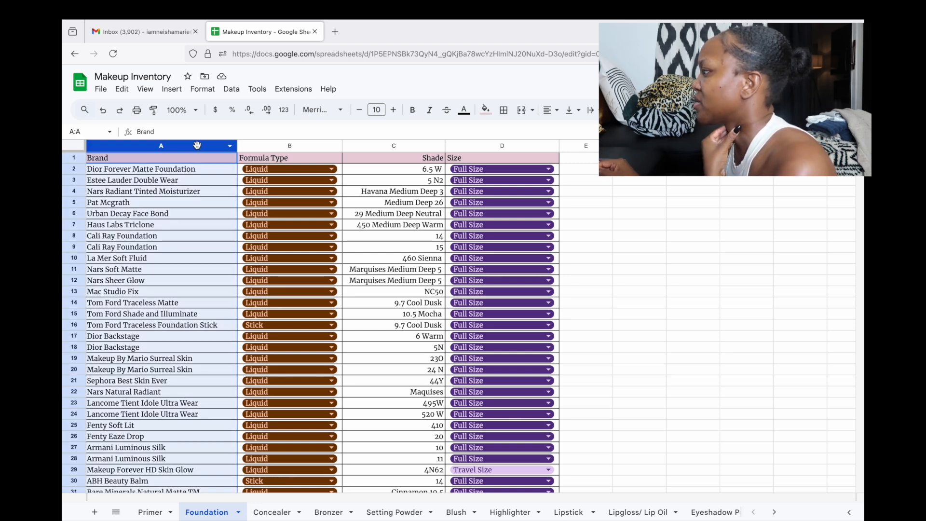
{"action": "left_click", "coordinate": [693, 110]}
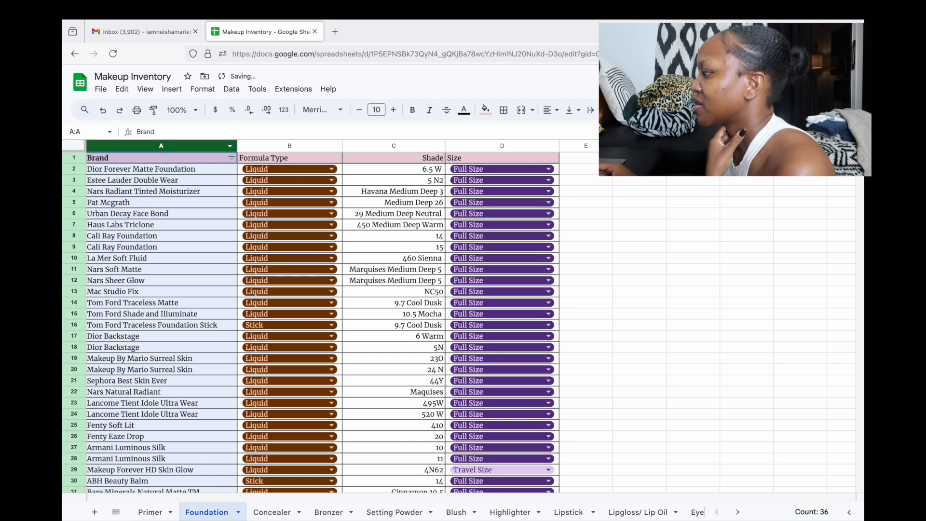
{"action": "left_click", "coordinate": [231, 159]}
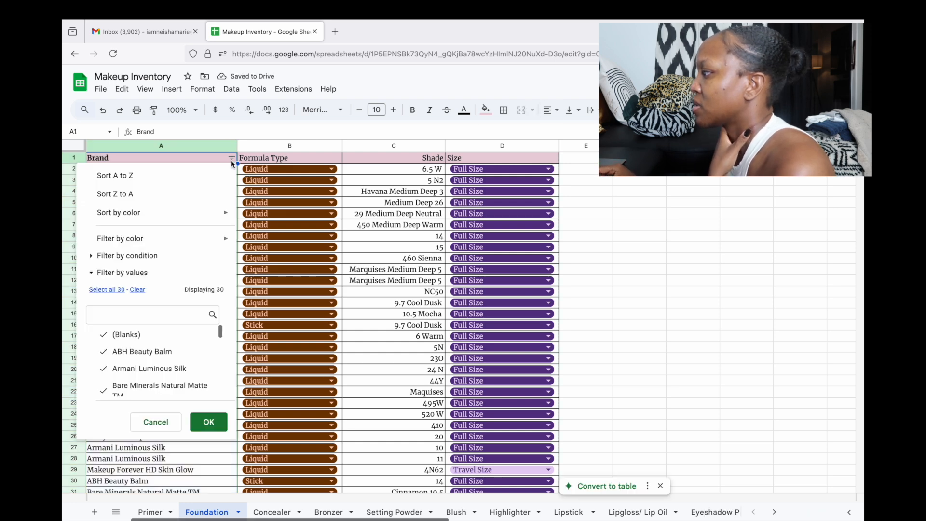
{"action": "left_click", "coordinate": [134, 176]}
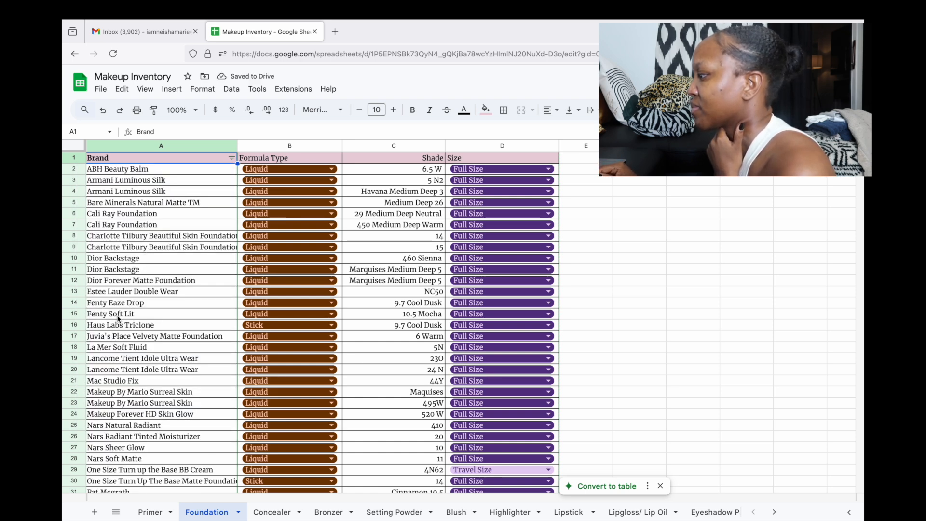
{"action": "scroll", "coordinate": [117, 318], "scroll_direction": "down", "scroll_amount": 4}
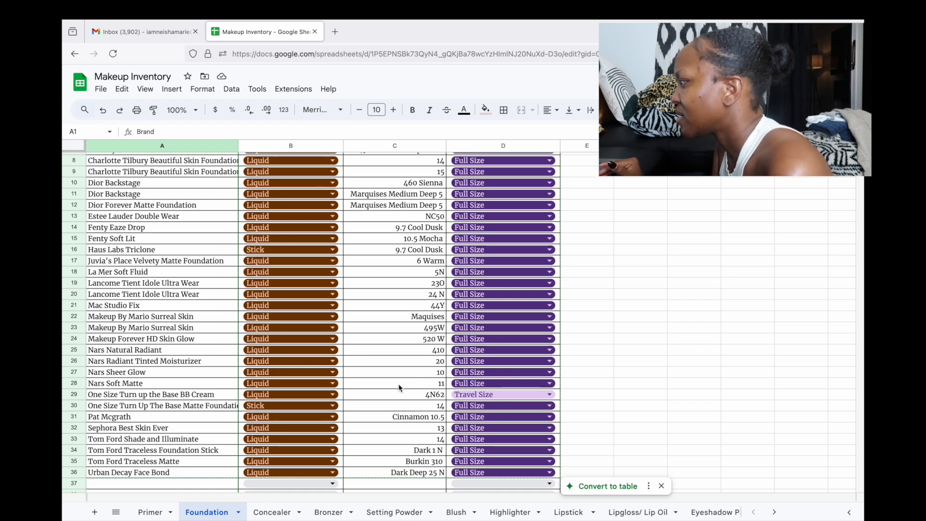
{"action": "scroll", "coordinate": [156, 442], "scroll_direction": "up", "scroll_amount": 3}
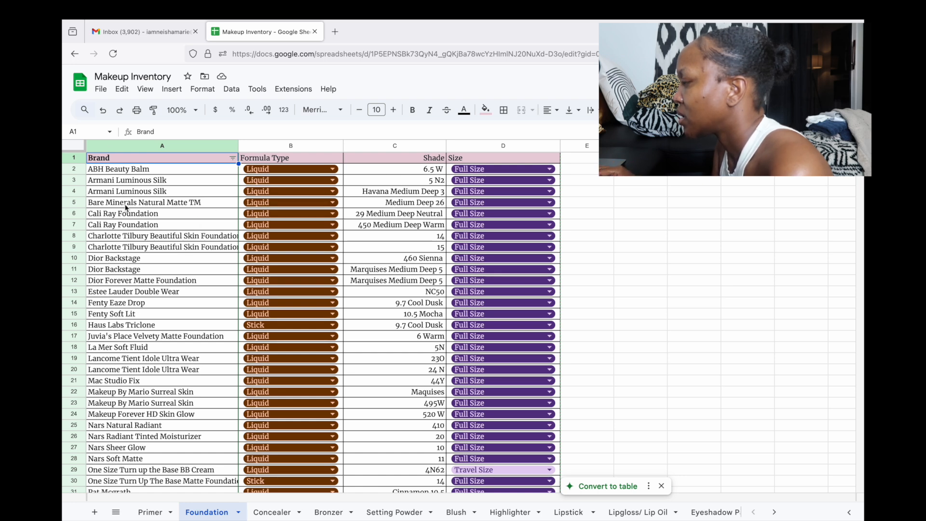
{"action": "left_click", "coordinate": [103, 111]}
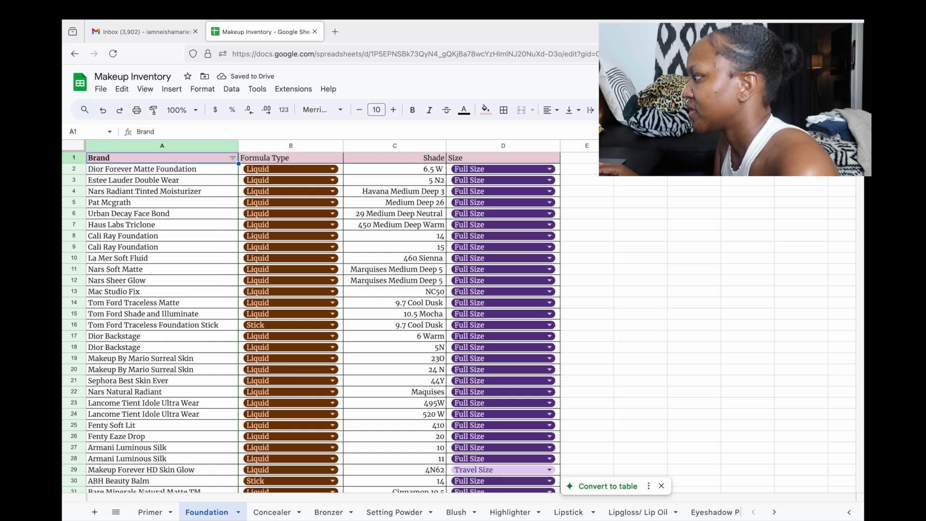
Go back to the Bronzer tab and deselect the sorted table
{"action": "left_click", "coordinate": [328, 511]}
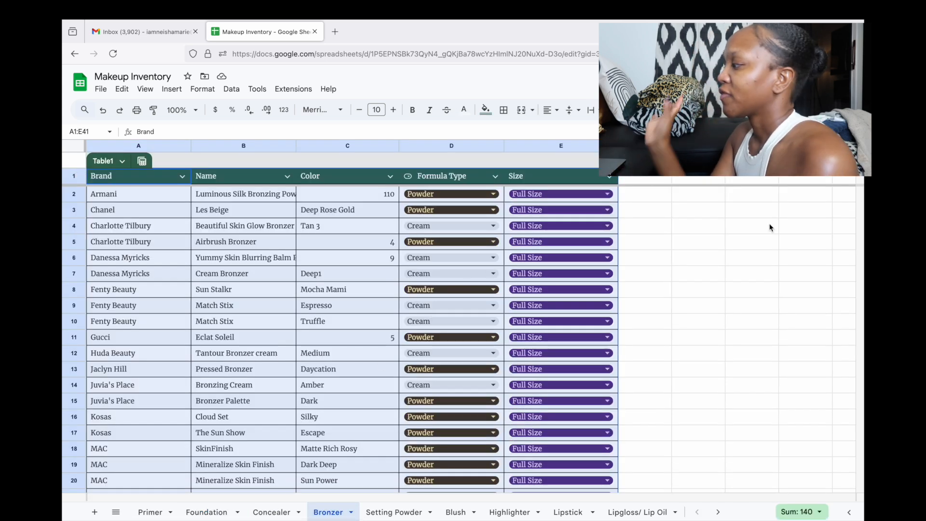
{"action": "left_click", "coordinate": [685, 306]}
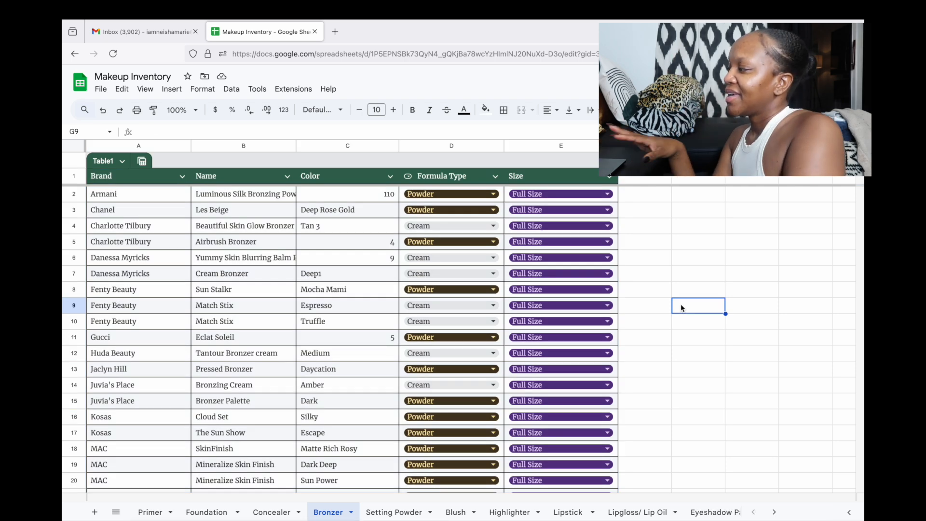